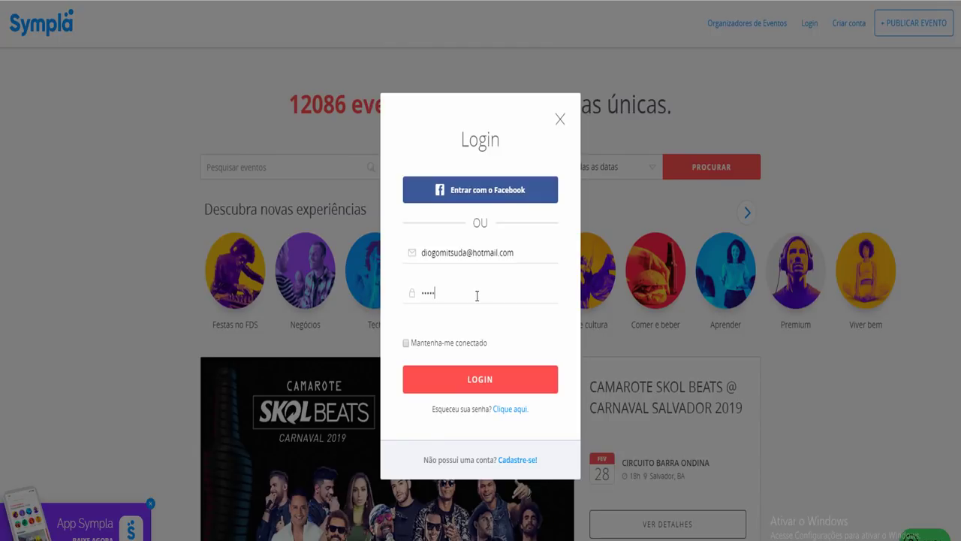
Log in to the Sympla organizer area and start a new event, focusing the empty Nome do evento field
key("Return")
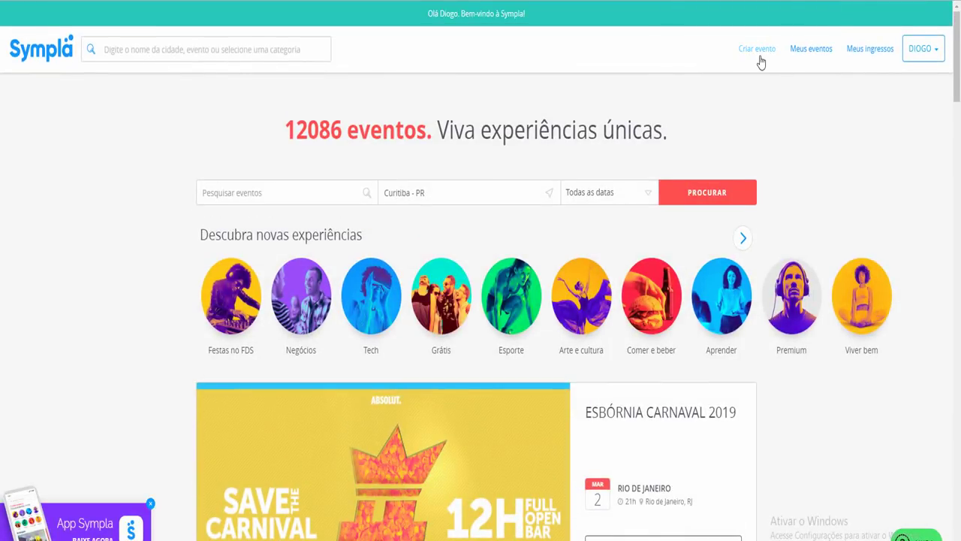
left_click(814, 64)
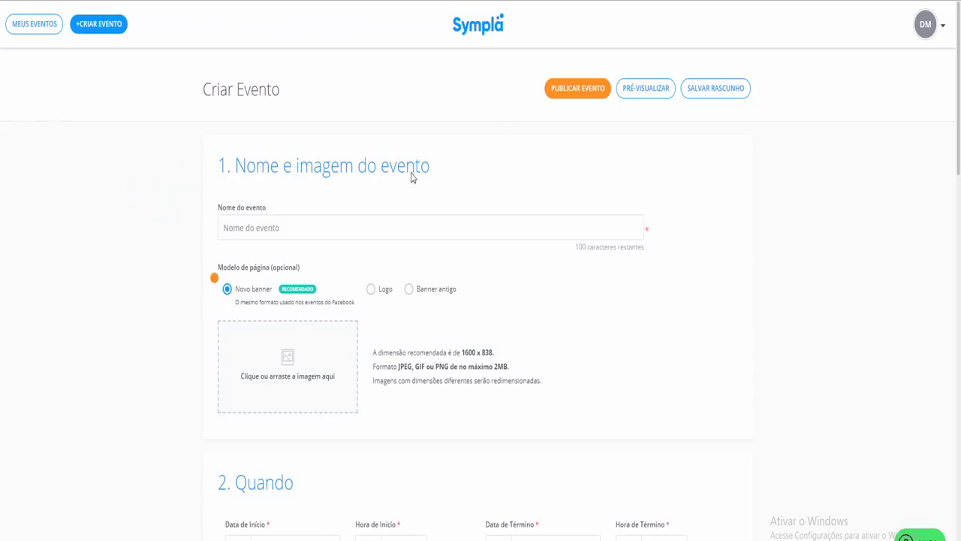
left_click(296, 226)
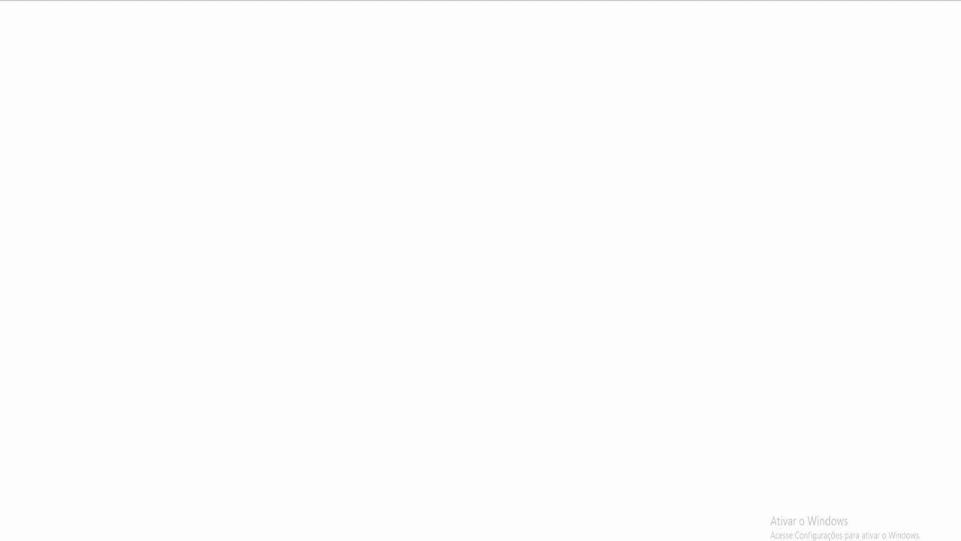
Search Google for 'dieta 21 dias funciona' and skim the Blog da Yeda article
type("dieta 21 dias")
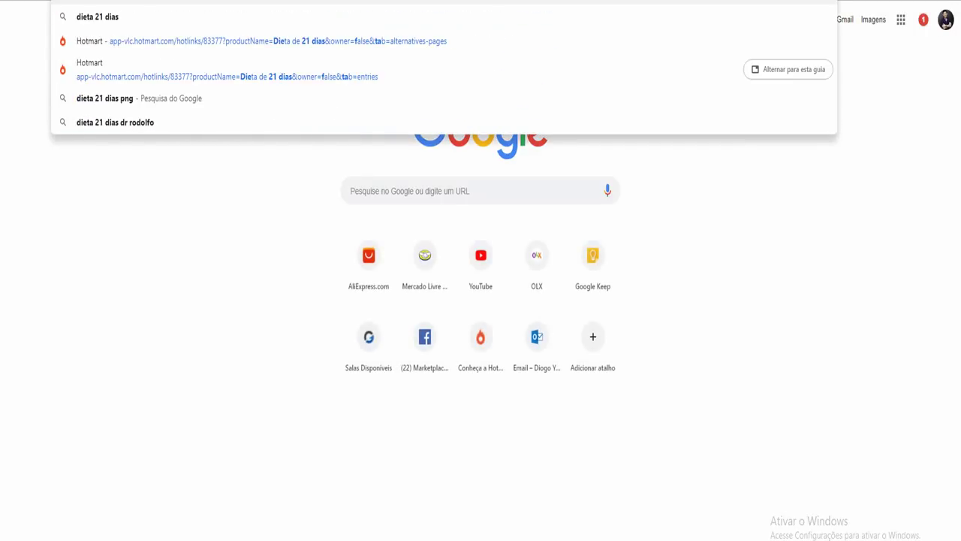
type(" funciona")
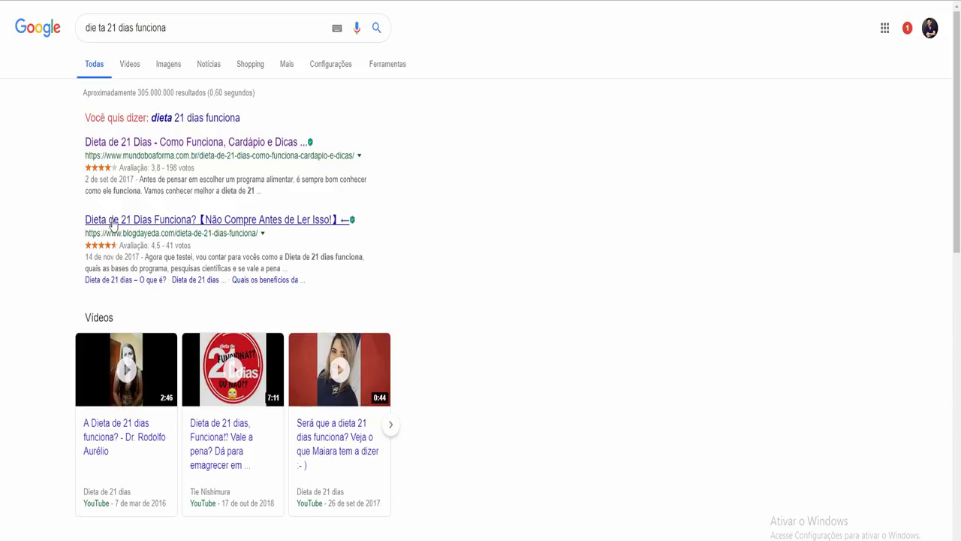
left_click(229, 220)
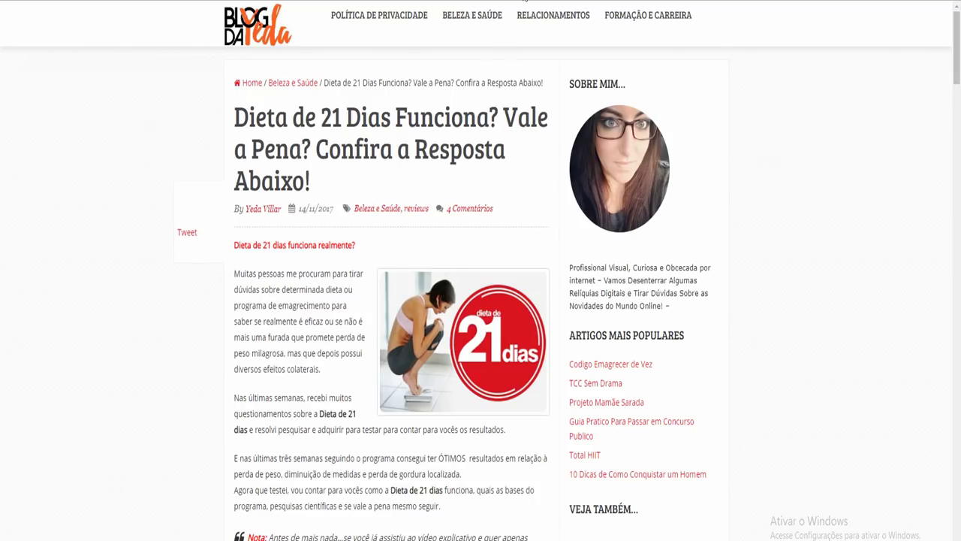
scroll(510, 50, "down", 4)
scroll(488, 168, "up", 2)
scroll(488, 105, "down", 15)
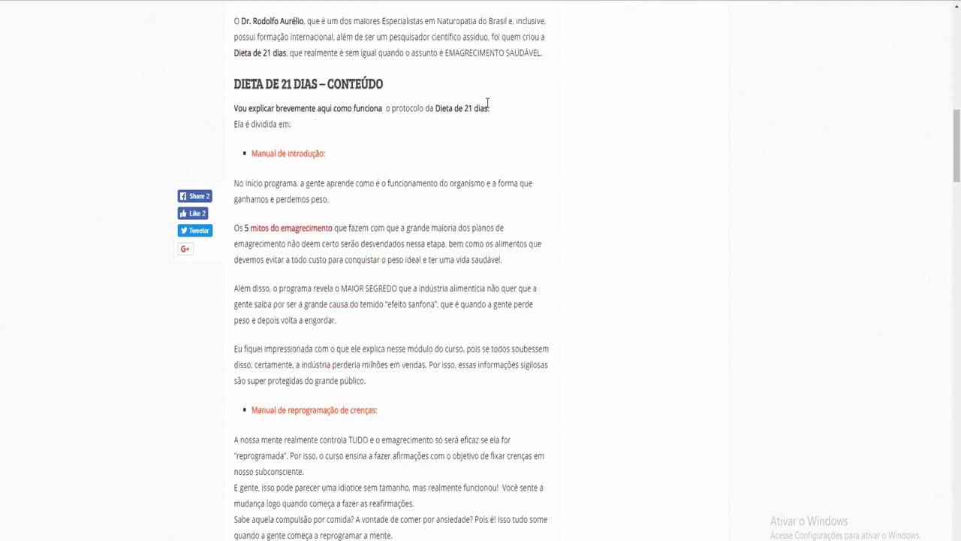
scroll(488, 109, "down", 20)
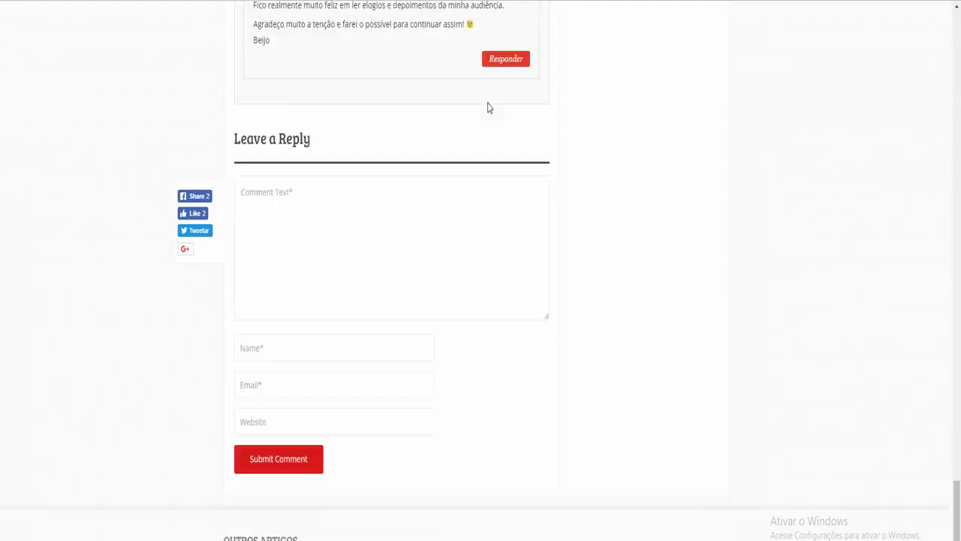
key("Home")
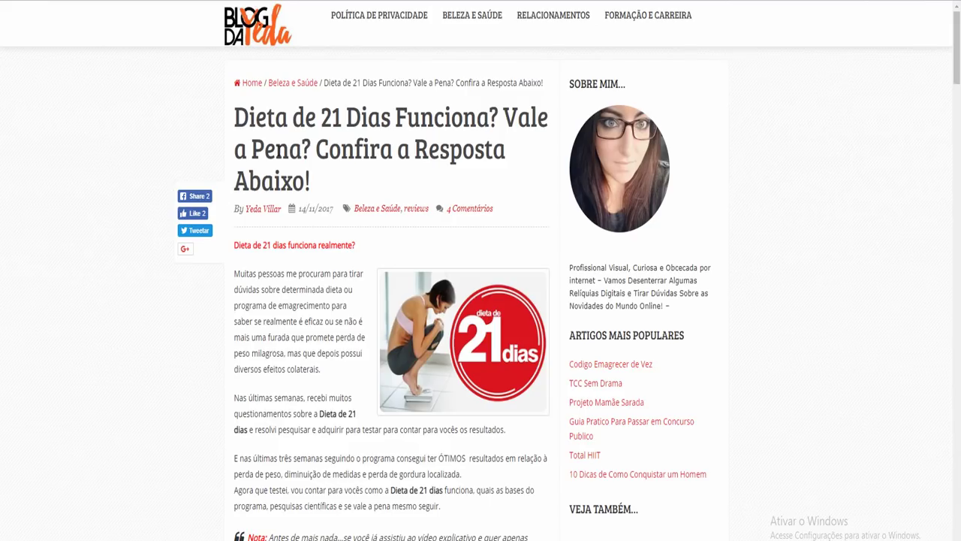
Copy the Blog da Yeda result's title from the Google results and return to Sympla
key("alt+Left")
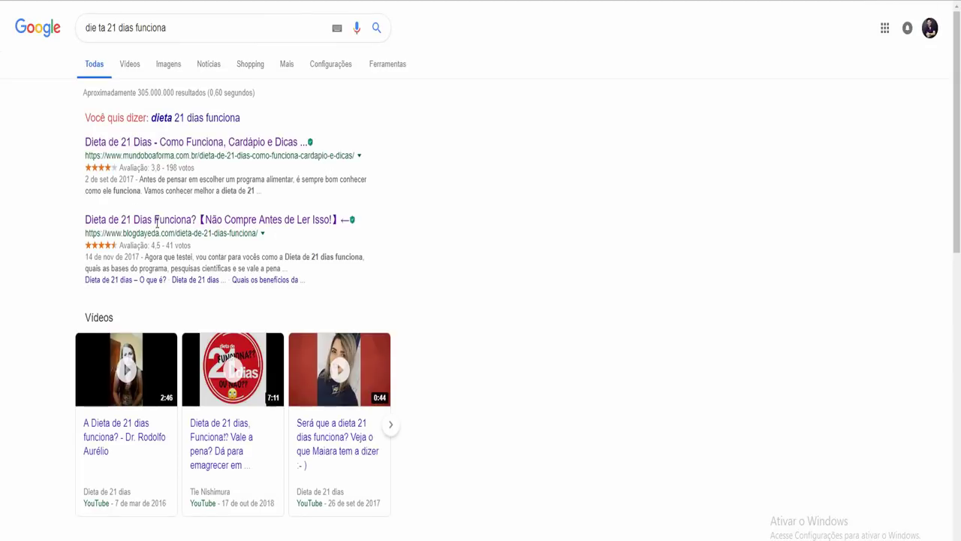
left_click_drag(81, 221, 361, 225)
key("ctrl+c")
key("ctrl+l")
key("ctrl+v")
key("ctrl+Tab")
key("ctrl+Tab")
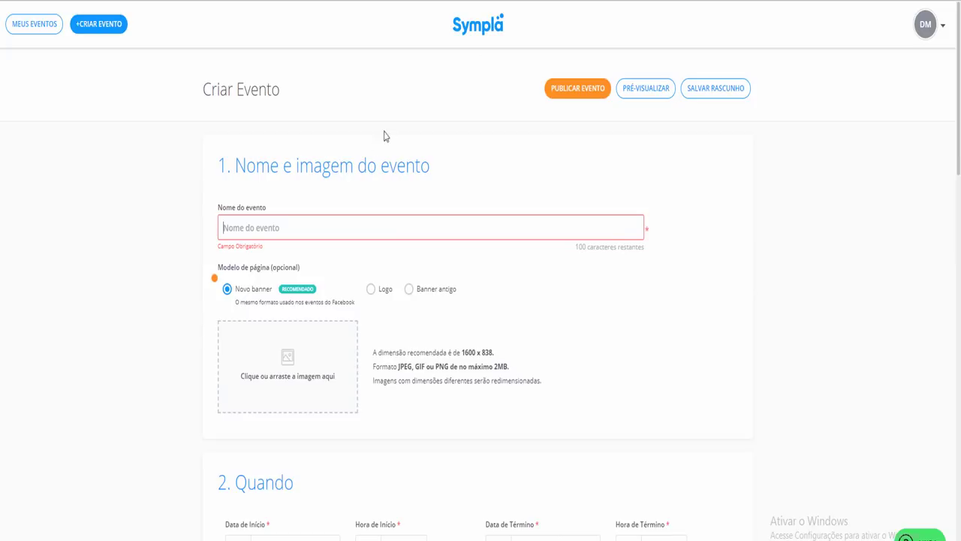
Paste 'Dieta de 21 Dias Funciona?【Não Compre Antes de Ler Isso!】' as the event name
left_click(350, 227)
key("ctrl+v")
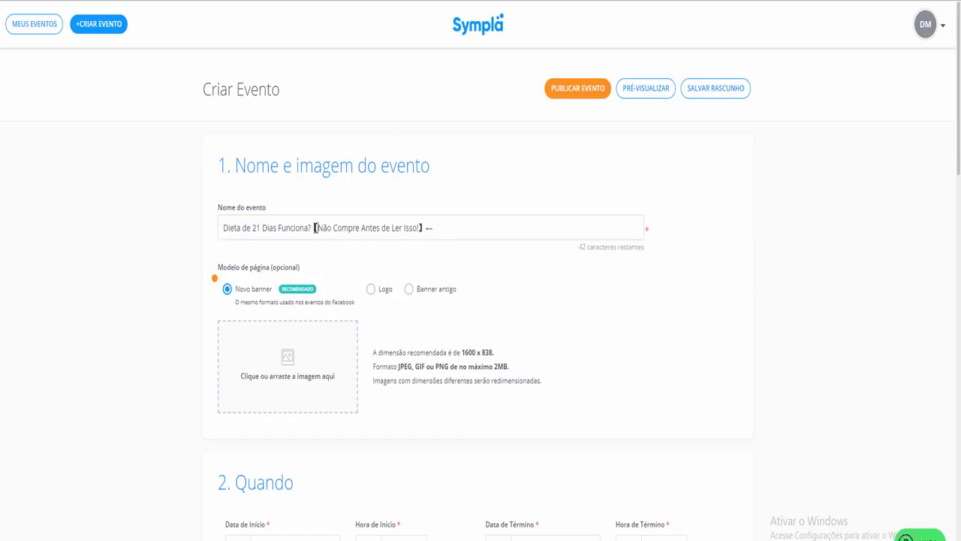
left_click(324, 229)
left_click_drag(319, 228, 311, 228)
left_click_drag(435, 231, 421, 231)
left_click(437, 229)
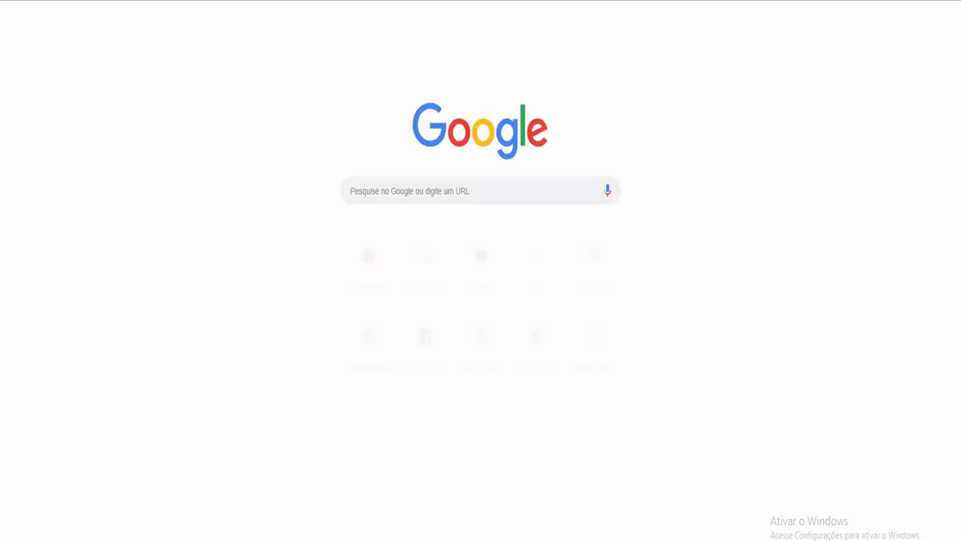
Search Google Images for 'dieta 21 dias' and save the scale banner as dieta-21-dias
type("dieta")
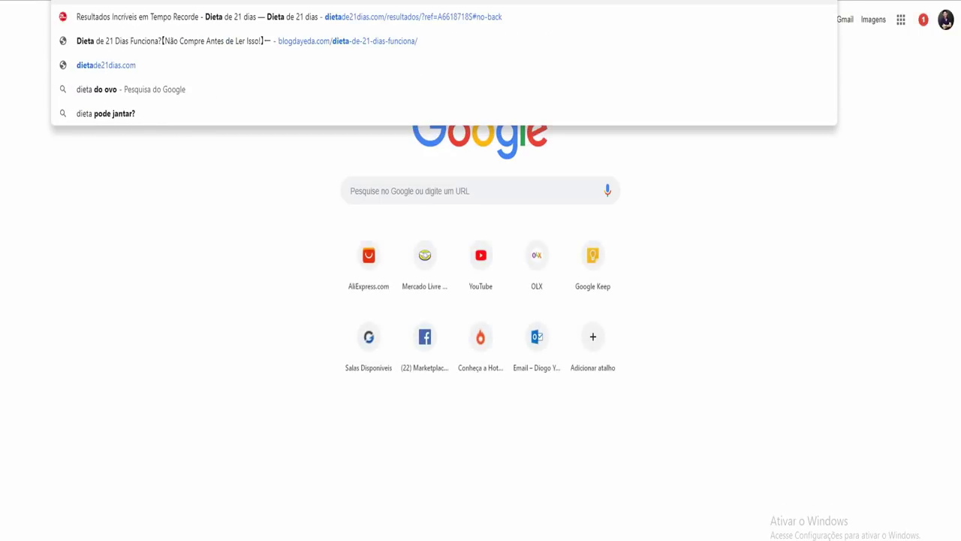
type(" 21 dias")
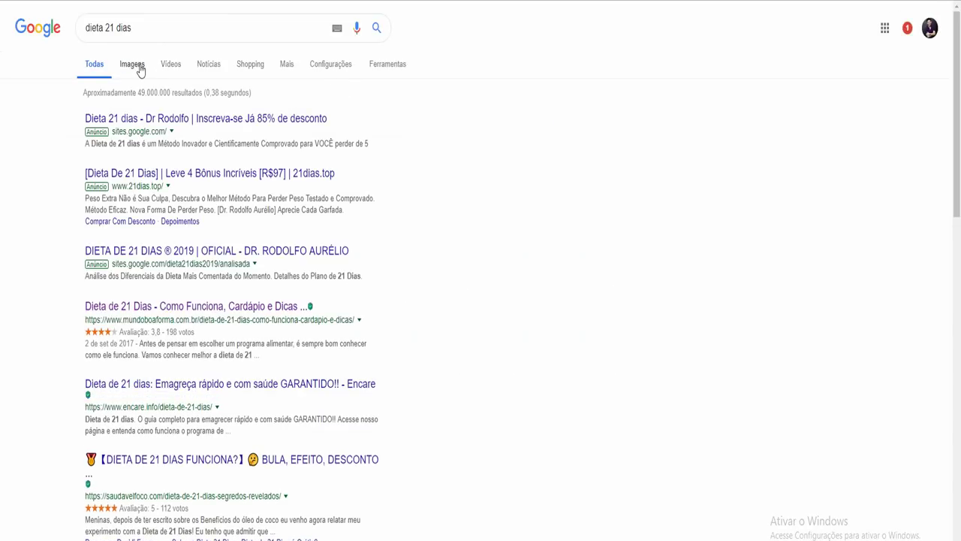
left_click(139, 67)
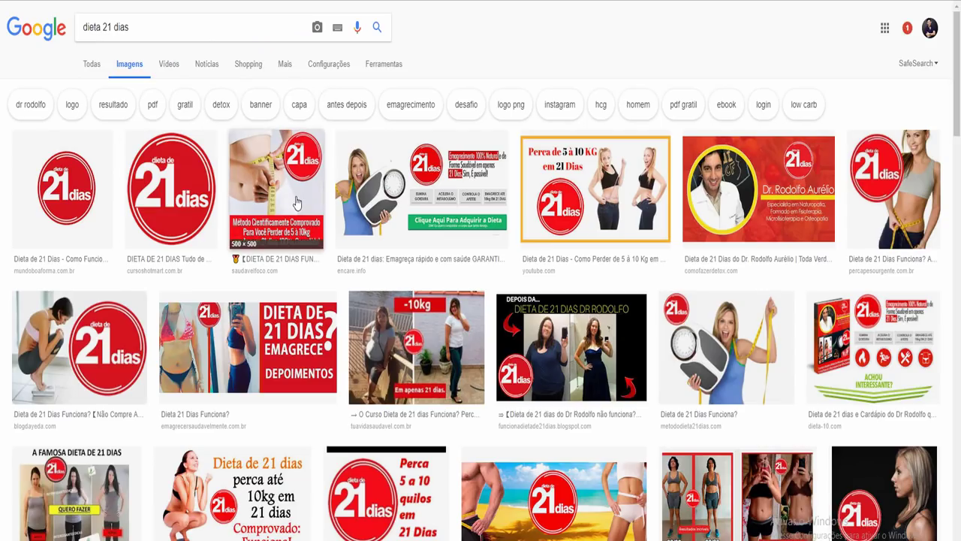
left_click(445, 205)
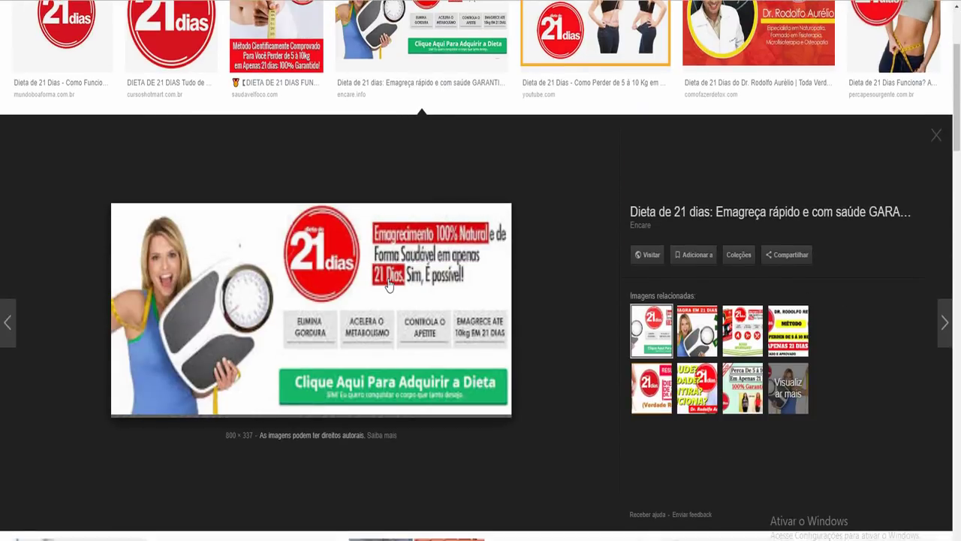
right_click(387, 284)
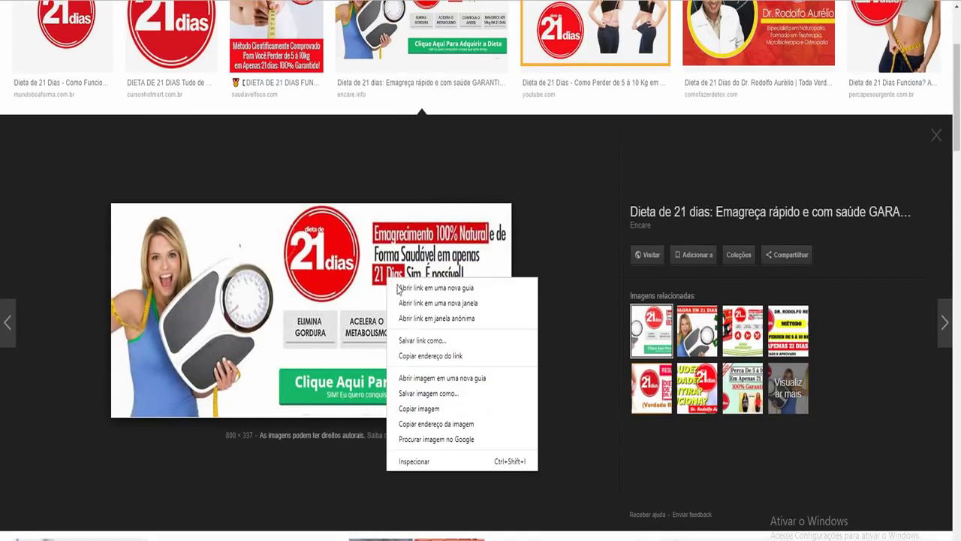
left_click(432, 376)
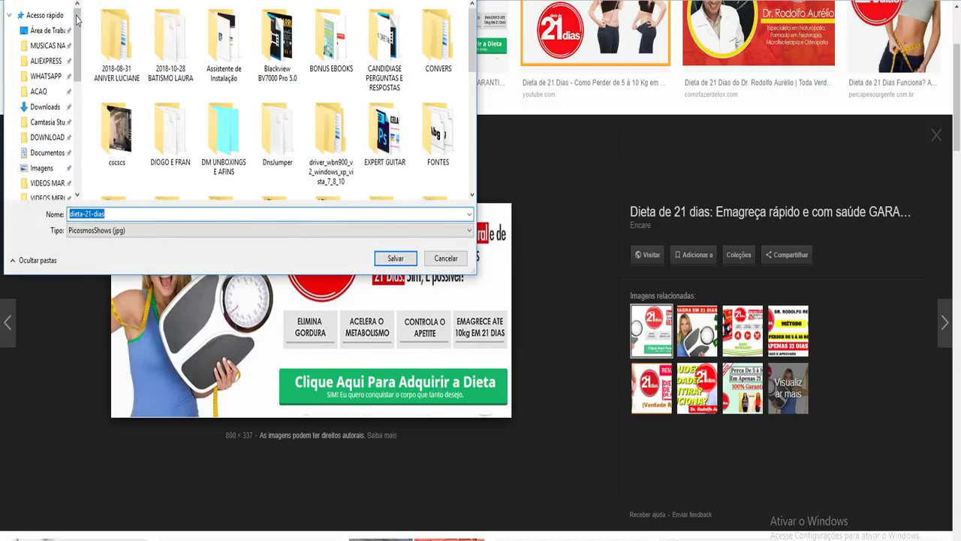
left_click(396, 257)
left_click(311, 331)
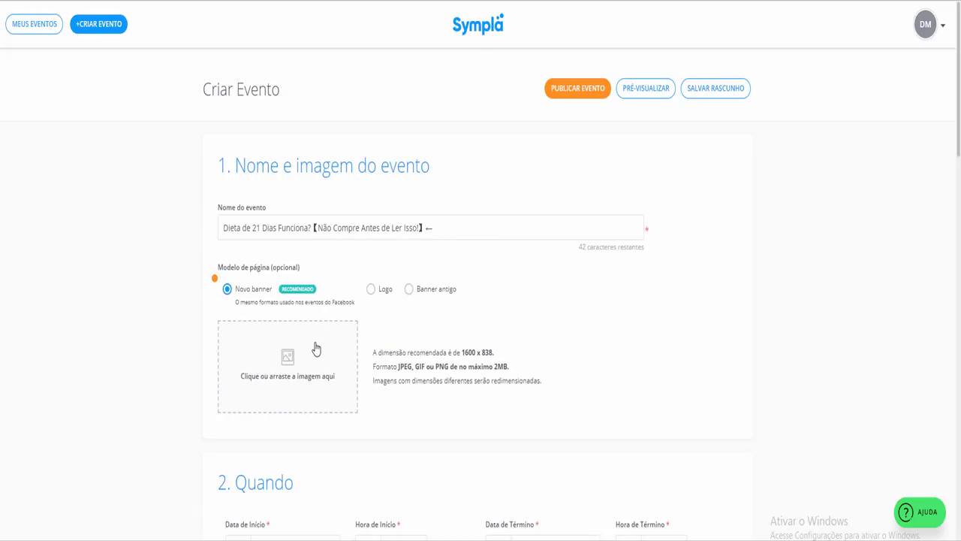
Upload dieta-21-dias from the desktop as the event banner image
left_click(313, 350)
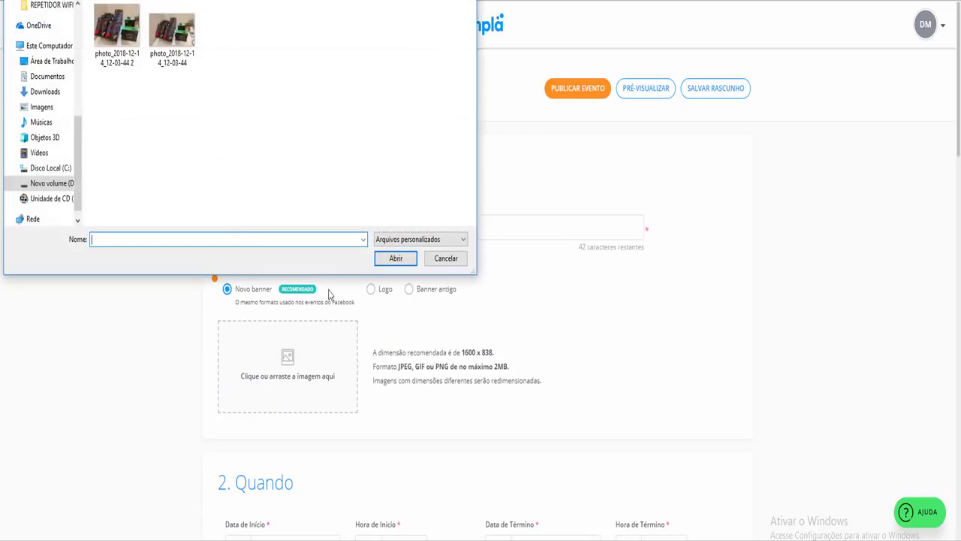
scroll(45, 113, "up", 5)
left_click(48, 30)
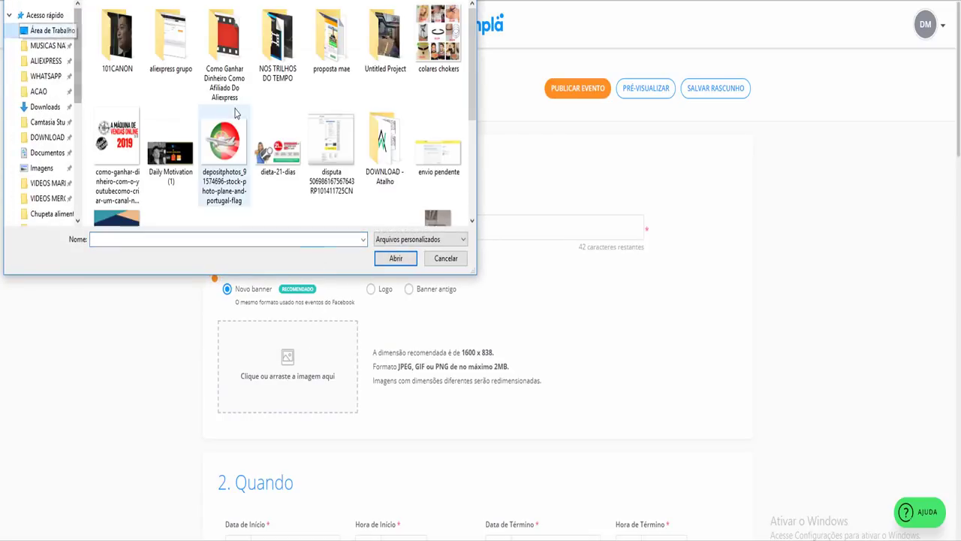
left_click(217, 132)
left_click(117, 154)
double_click(278, 153)
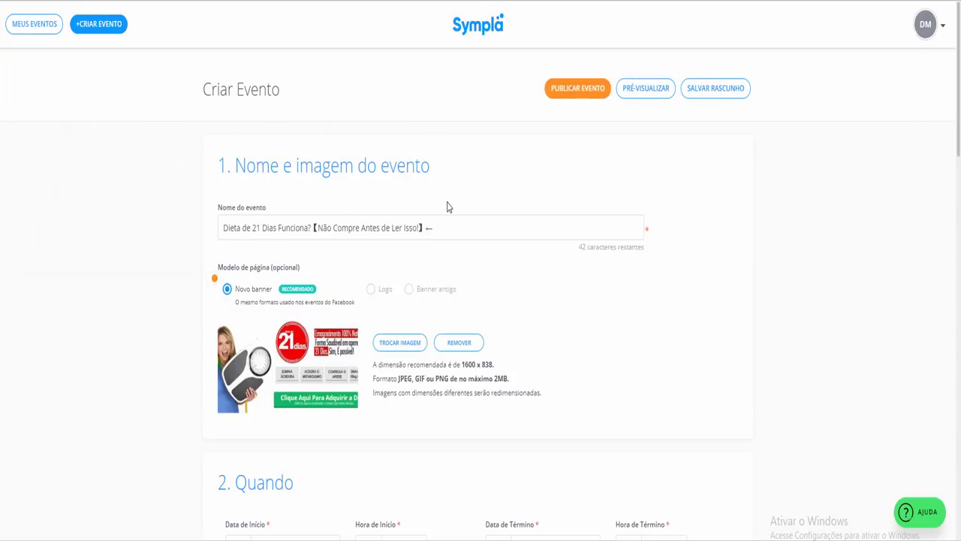
Set the event end date to 06/01/2021
scroll(481, 233, "down", 1)
scroll(450, 267, "down", 1)
scroll(590, 263, "down", 2)
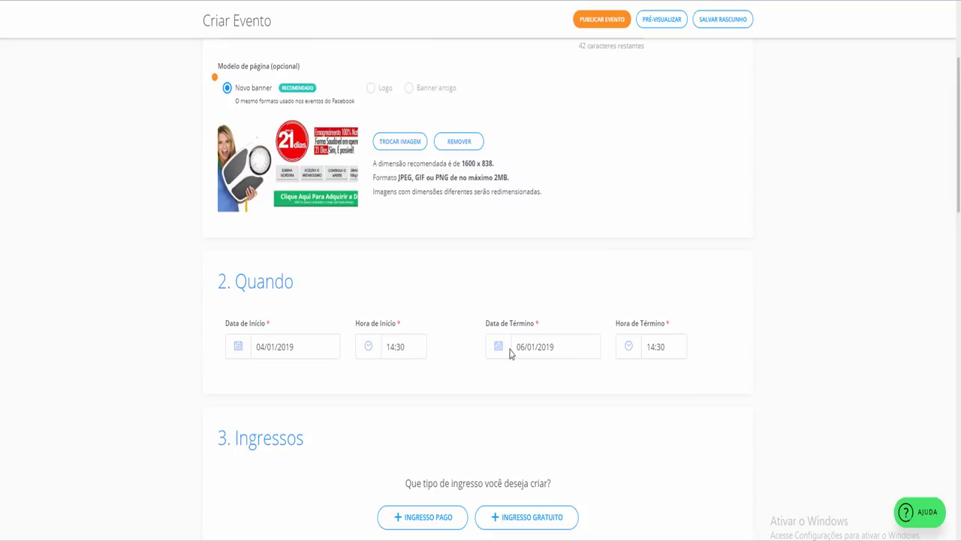
left_click(552, 348)
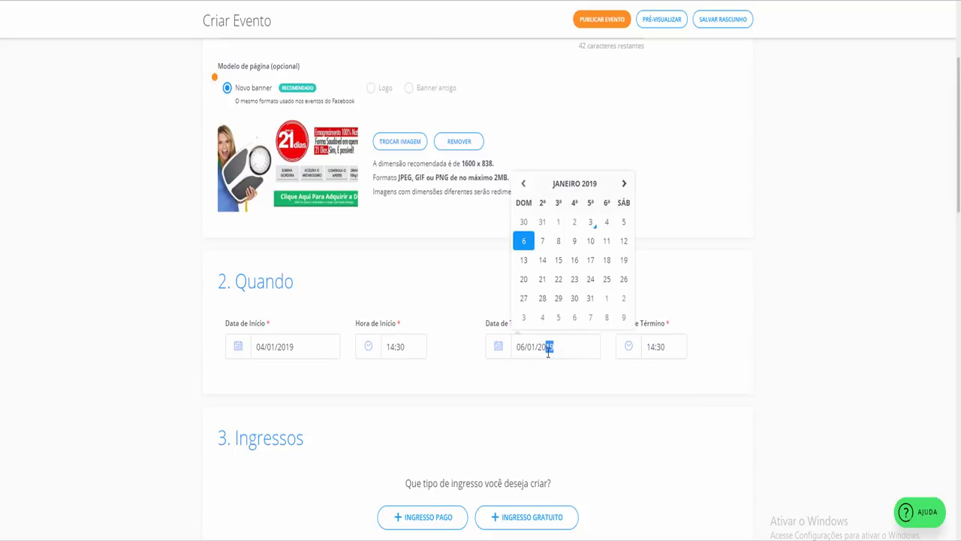
left_click(763, 344)
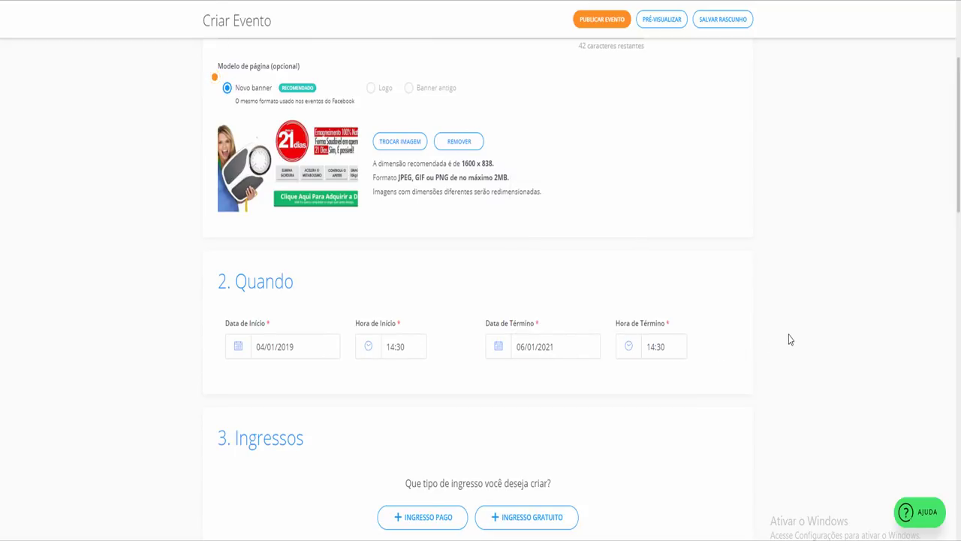
scroll(550, 295, "down", 1)
scroll(560, 286, "down", 2)
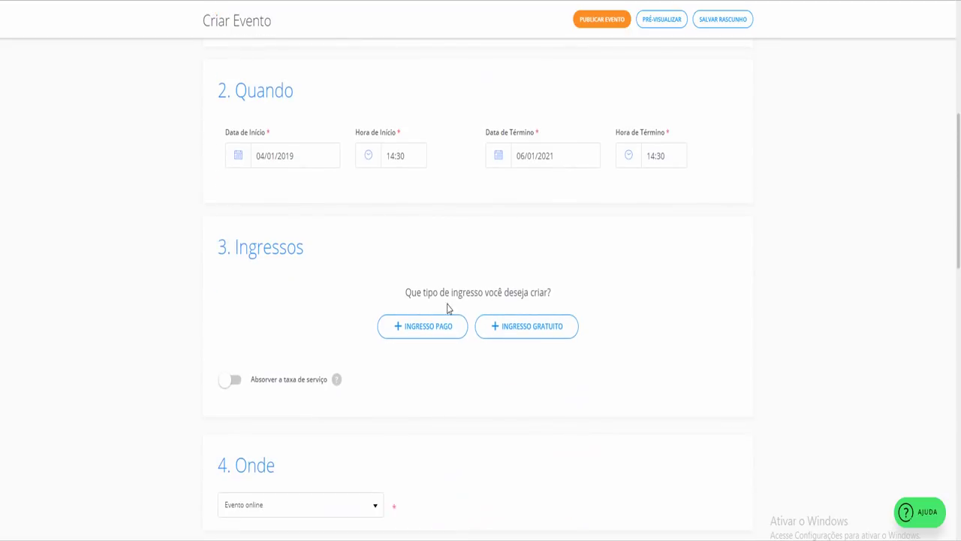
Add a free ticket named Único with quantity 11111
left_click(510, 335)
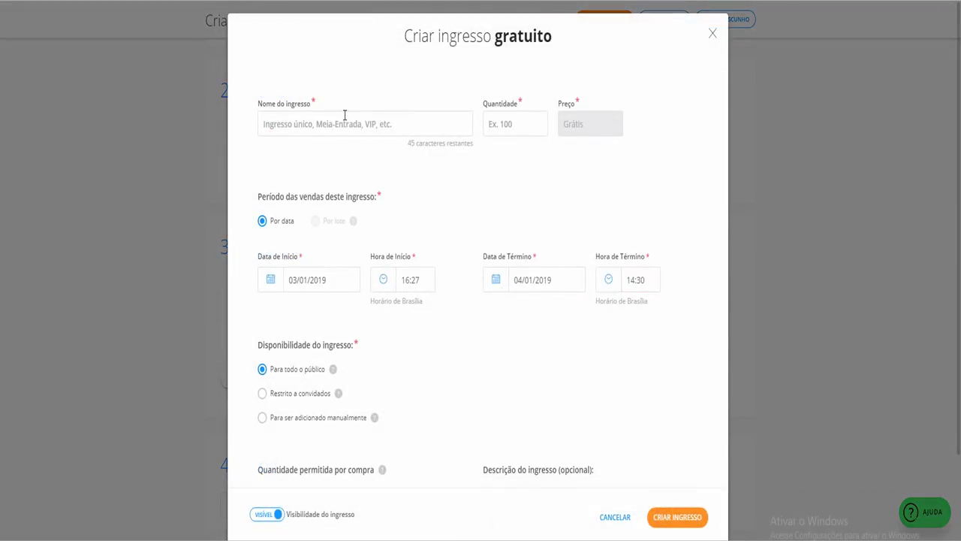
type("Únio")
left_click(521, 116)
type("1")
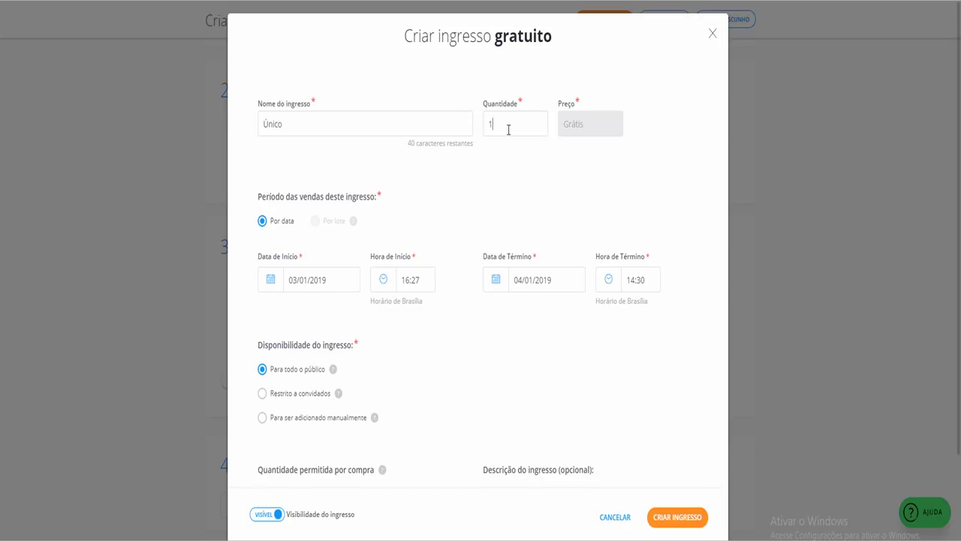
type("1111")
scroll(356, 401, "down", 3)
Replace the free ticket with a paid Único Vitalício ticket: quantity 11111, price R$ 197,00
left_click(615, 518)
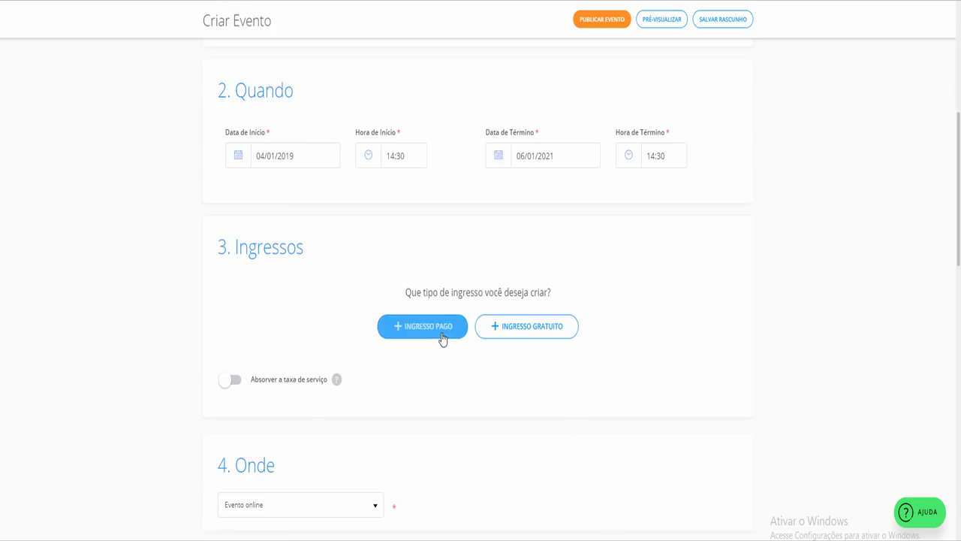
left_click(454, 335)
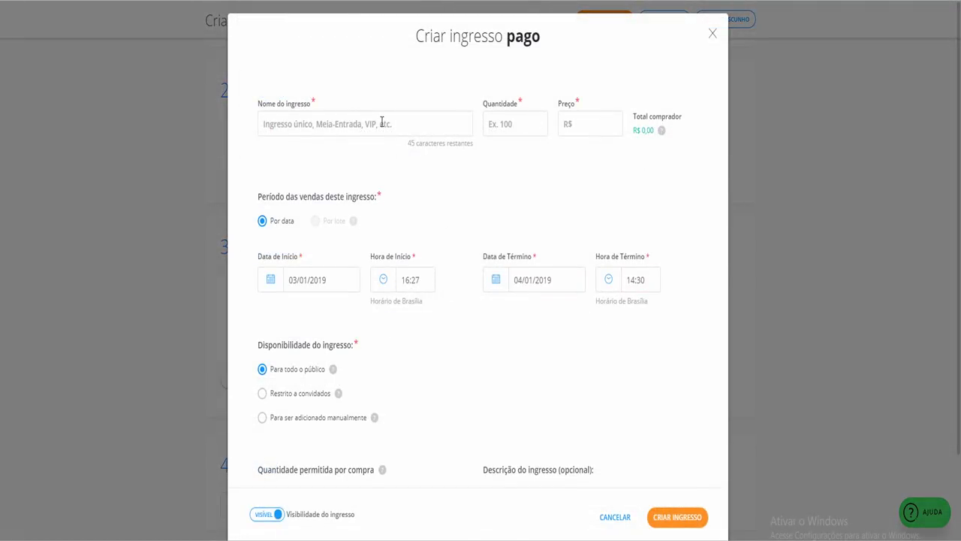
type("Único Vitalic")
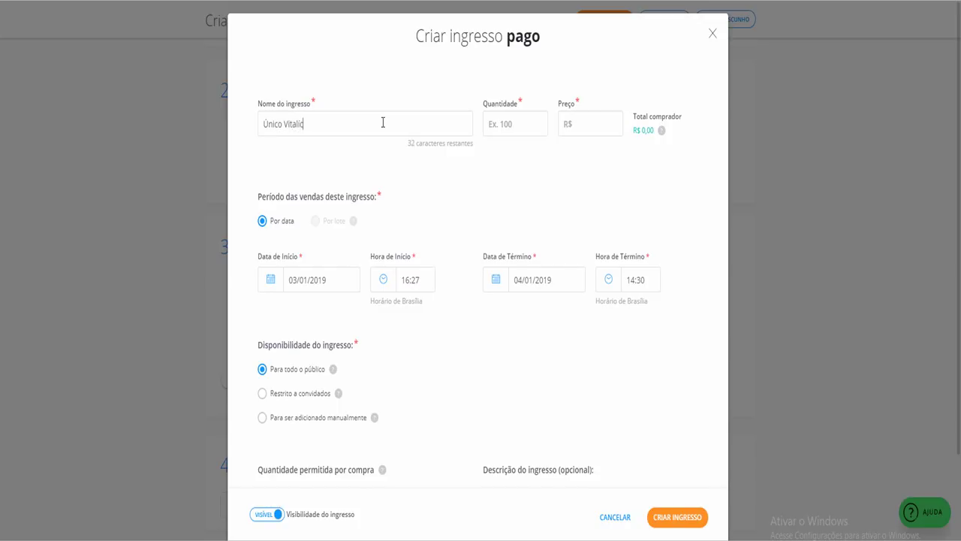
type("11111")
left_click(596, 127)
left_click_drag(615, 126, 552, 130)
type("10,97")
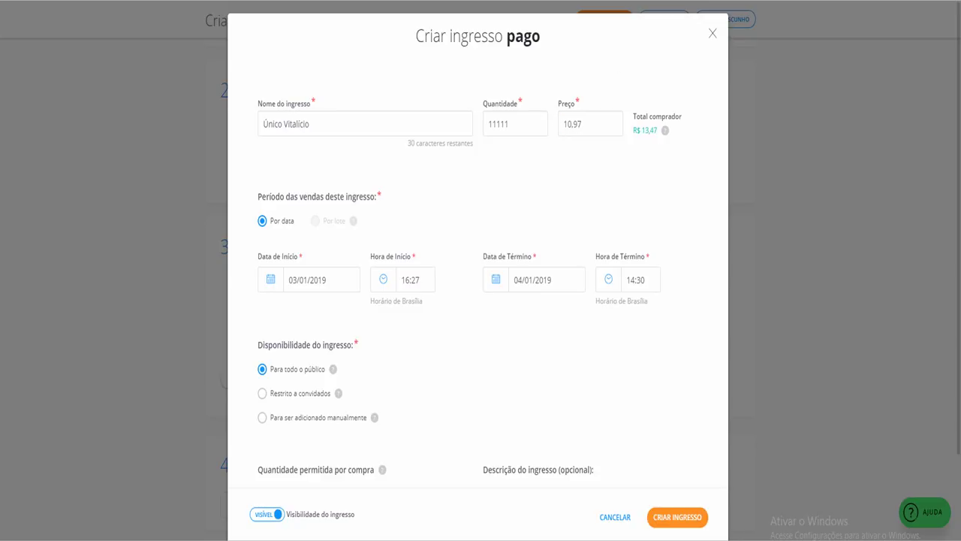
type("00")
key("BackSpace")
key("BackSpace")
key("BackSpace")
key("BackSpace")
key("BackSpace")
key("BackSpace")
type("197,00")
Set the sales end year to 2022, the per-purchase maximum to 1, and create the ticket
scroll(333, 209, "down", 2)
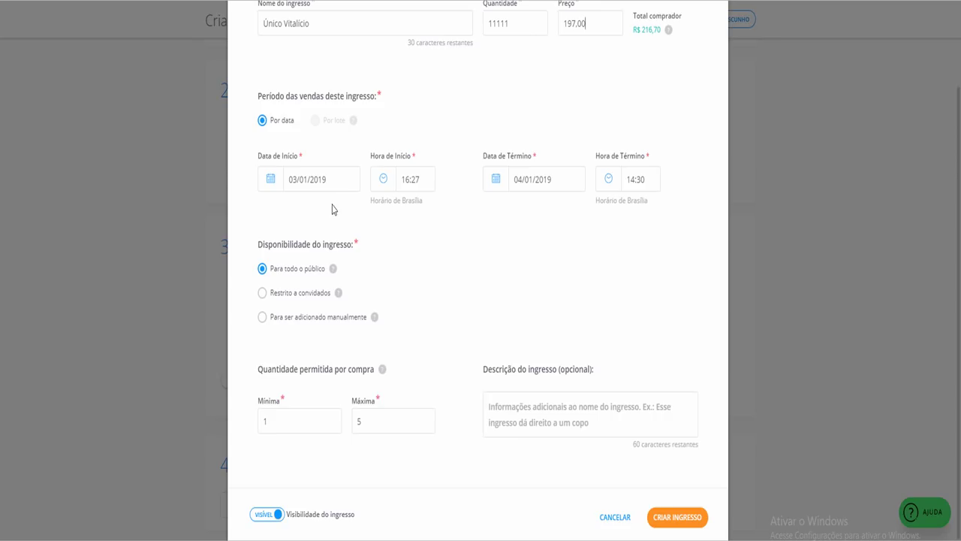
left_click(557, 185)
double_click(547, 178)
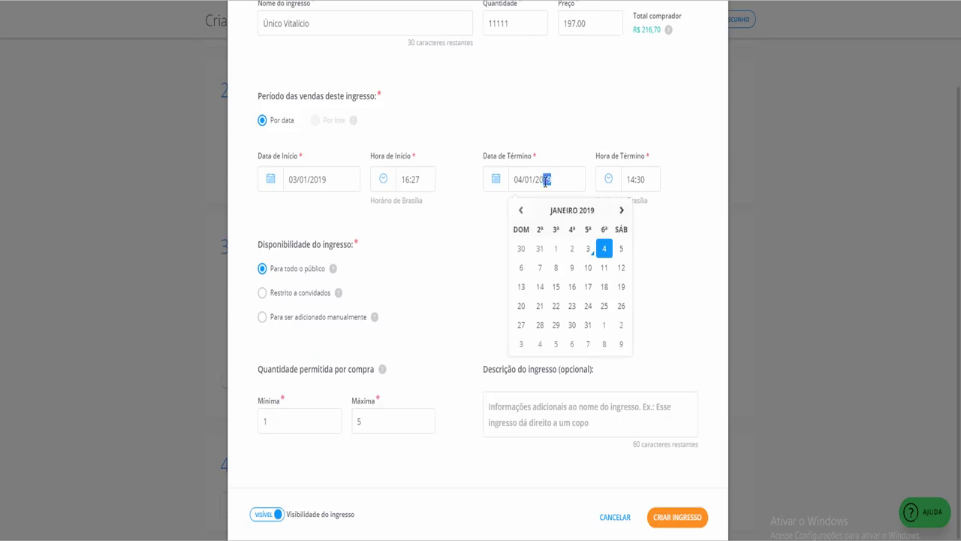
type("2022")
left_click(580, 135)
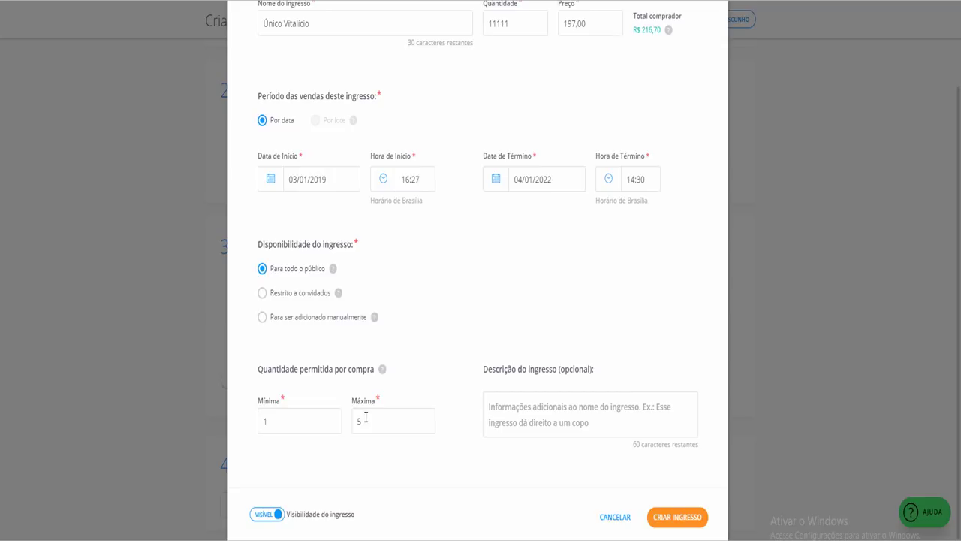
left_click_drag(366, 417, 345, 426)
type("1")
left_click(675, 516)
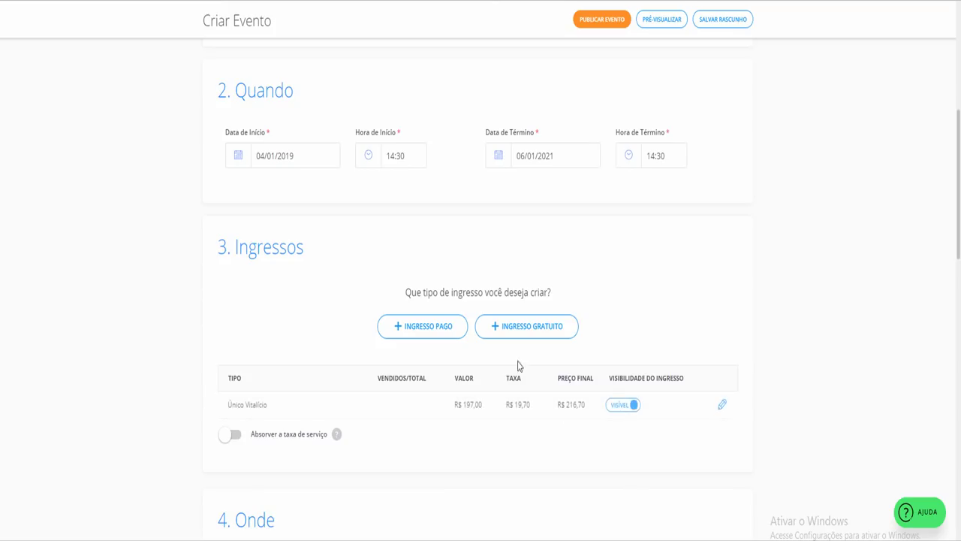
Place the cursor in the empty Descrição do evento editor, then return to the Google diet results
scroll(409, 307, "down", 2)
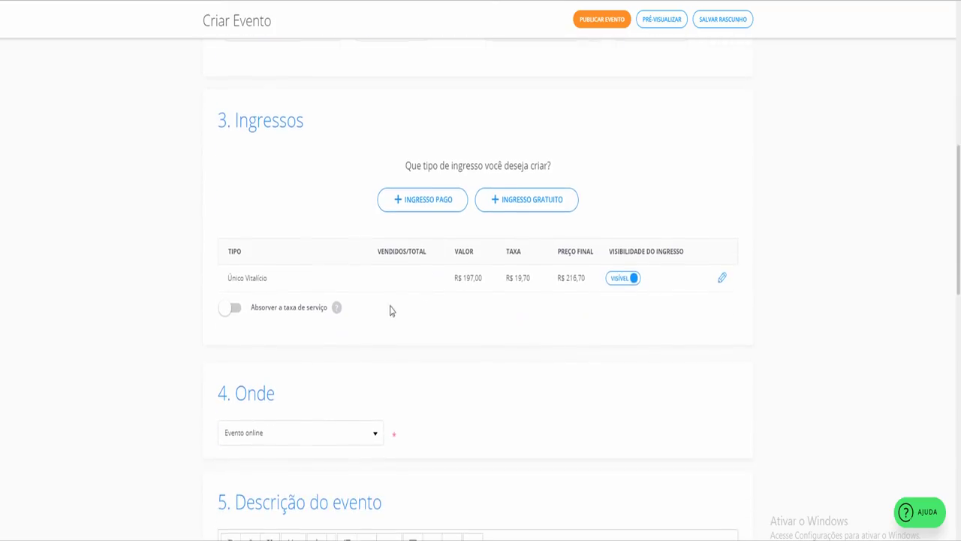
scroll(306, 315, "down", 2)
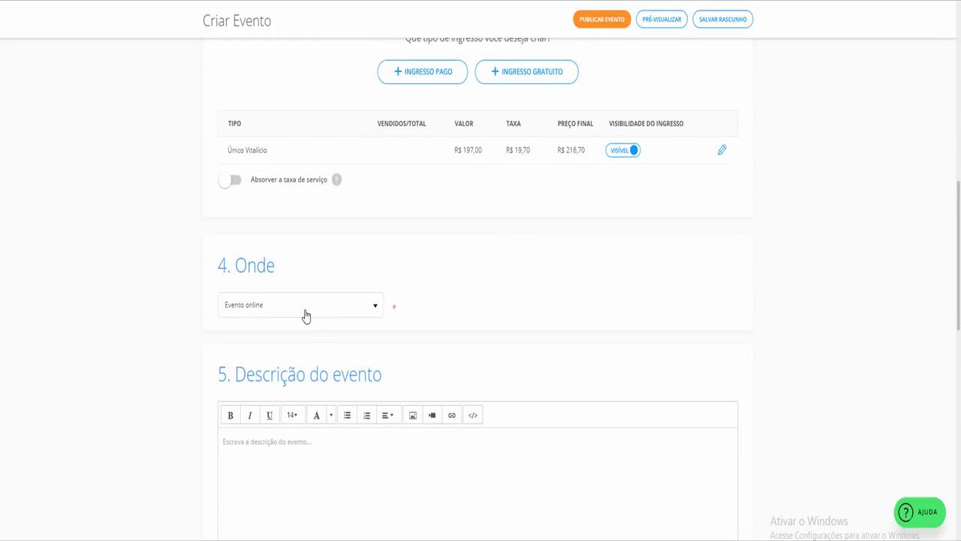
scroll(306, 315, "down", 2)
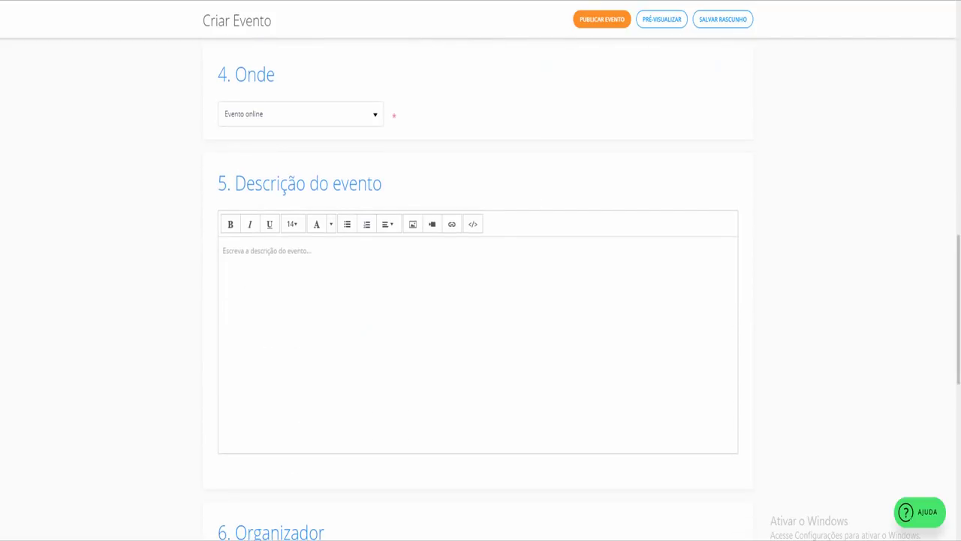
left_click(293, 349)
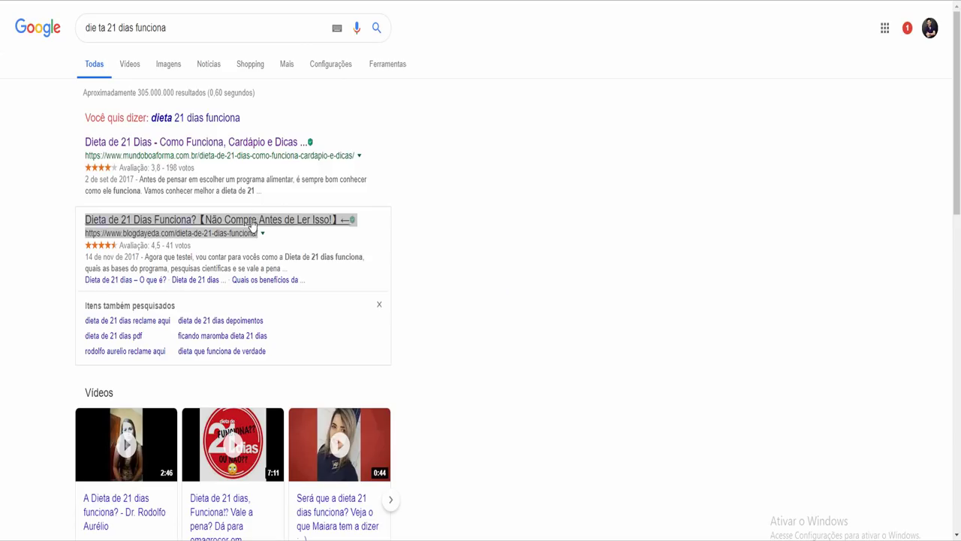
left_click(253, 224)
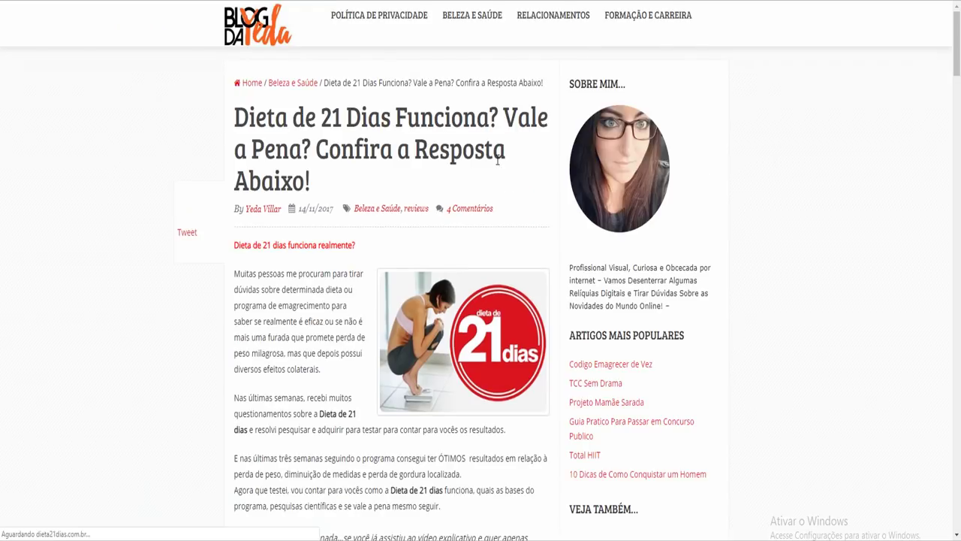
Paste the blog article's headline into the description, then select heading text on the article
left_click_drag(238, 120, 310, 189)
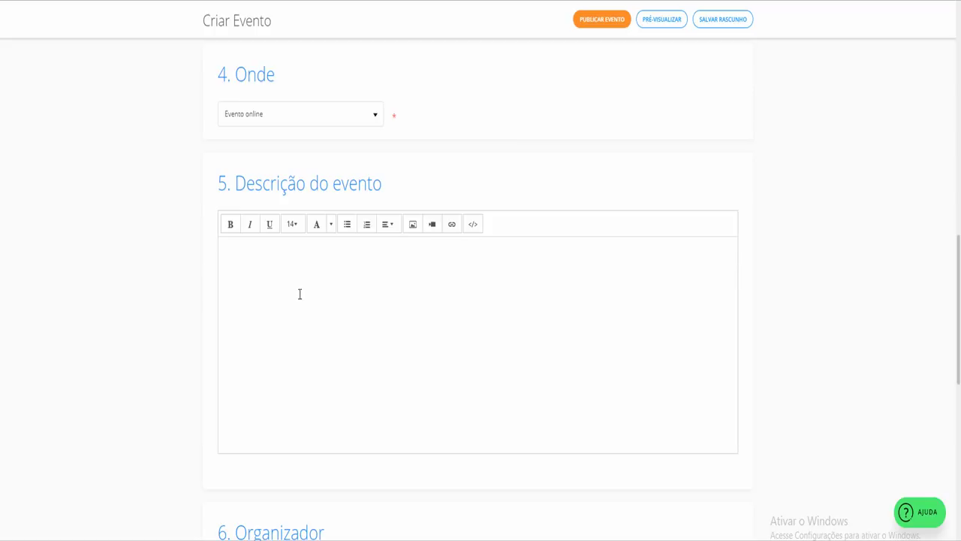
type("Dieta de 21 Dias Funciona? Vale a Pena? Confira a Resposta Abaixo!")
key("Return")
key("Return")
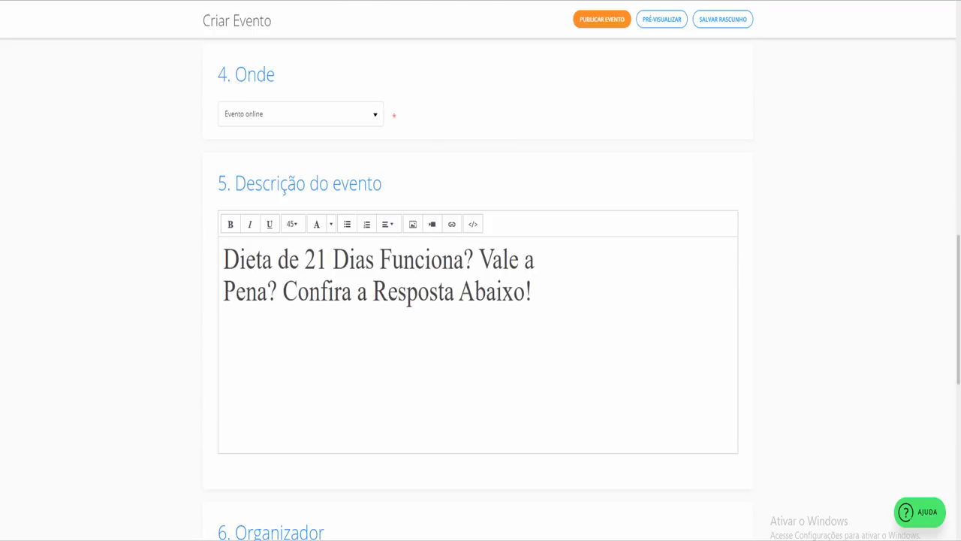
key("ctrl+Tab")
left_click(236, 262)
double_click(238, 263)
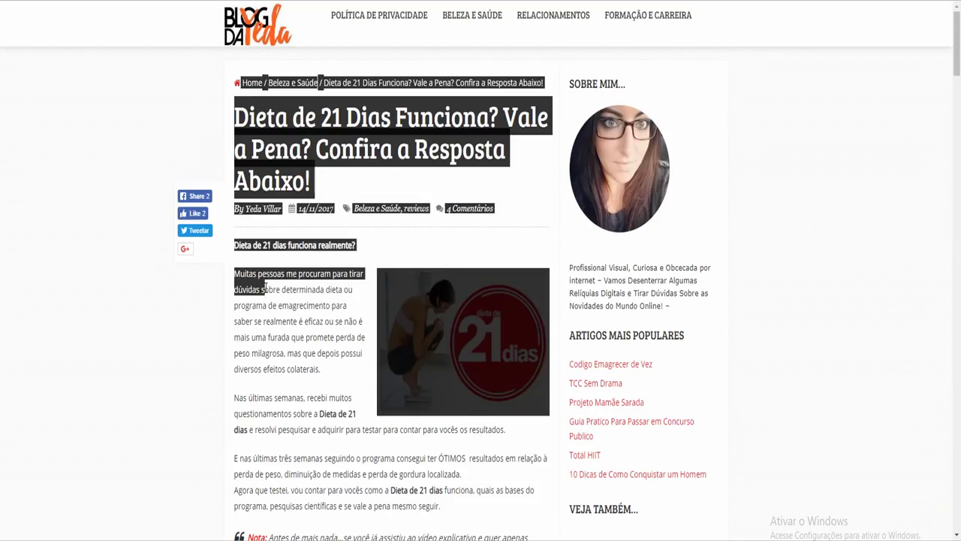
left_click(245, 264)
left_click_drag(236, 241, 287, 315)
left_click(288, 316)
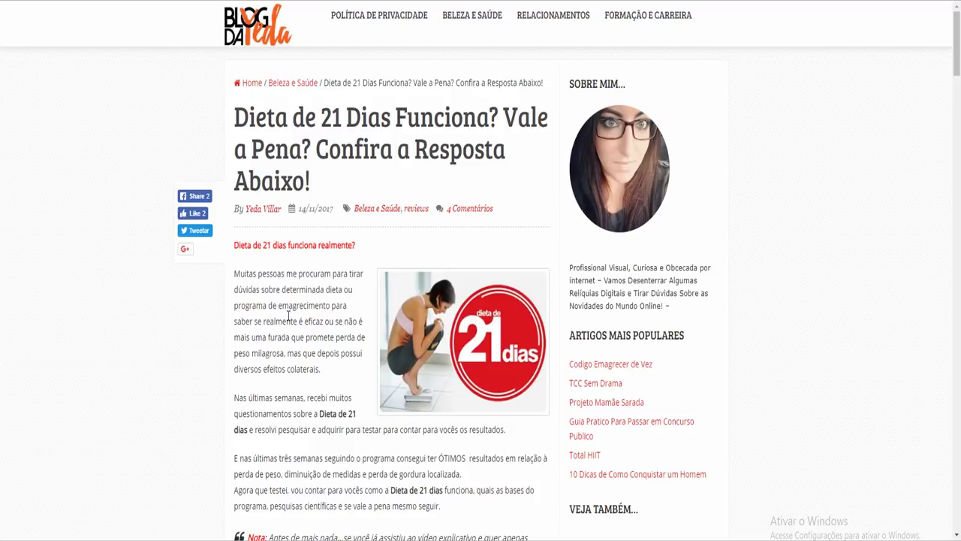
left_click_drag(248, 117, 411, 126)
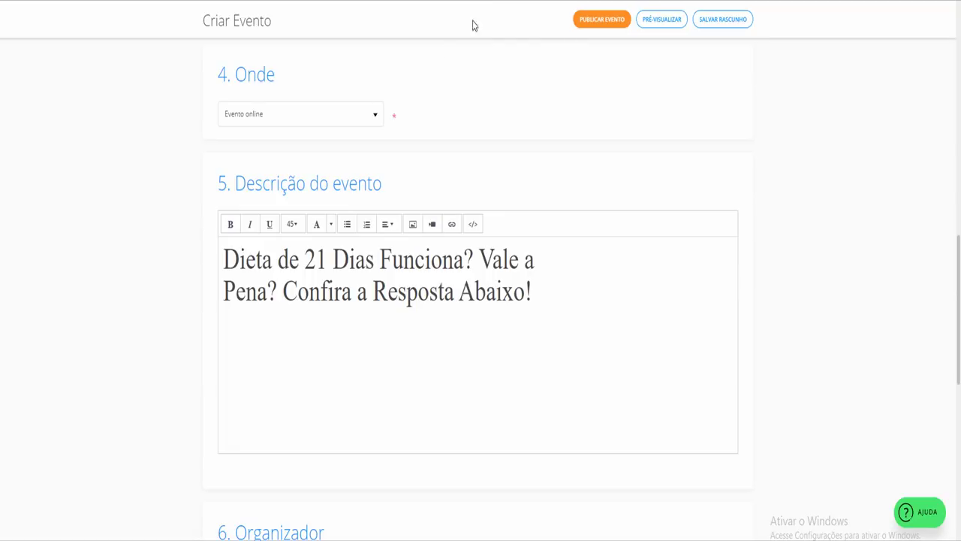
Copy the event name and paste it at the description's start, followed by a blank line
scroll(472, 25, "up", 10)
key("ctrl+a")
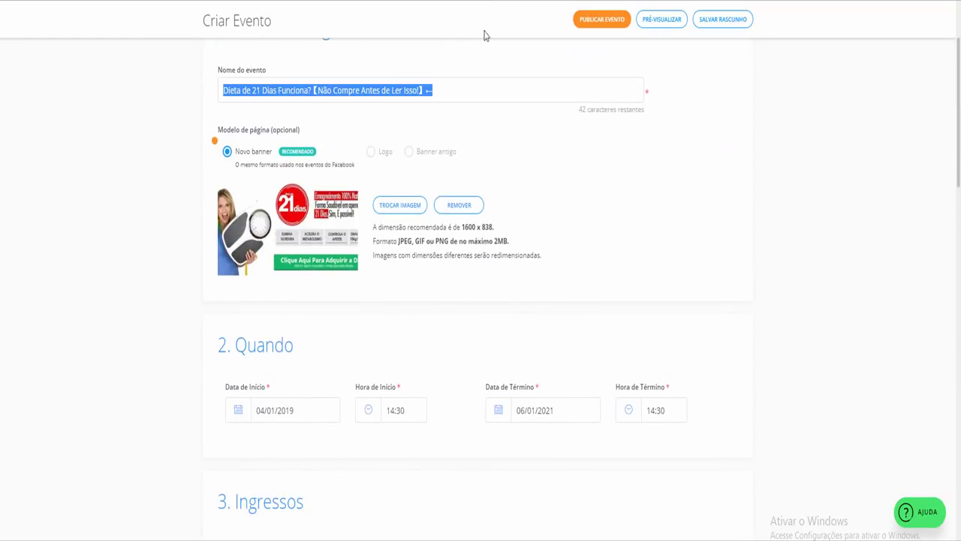
key("ctrl+c")
scroll(415, 143, "down", 7)
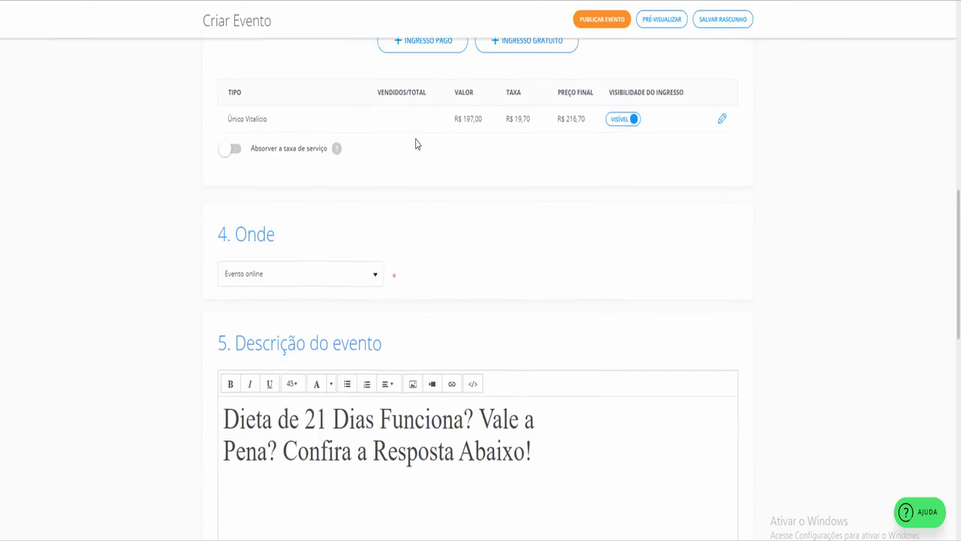
scroll(417, 144, "down", 4)
left_click(225, 131)
key("ctrl+v")
key("Return")
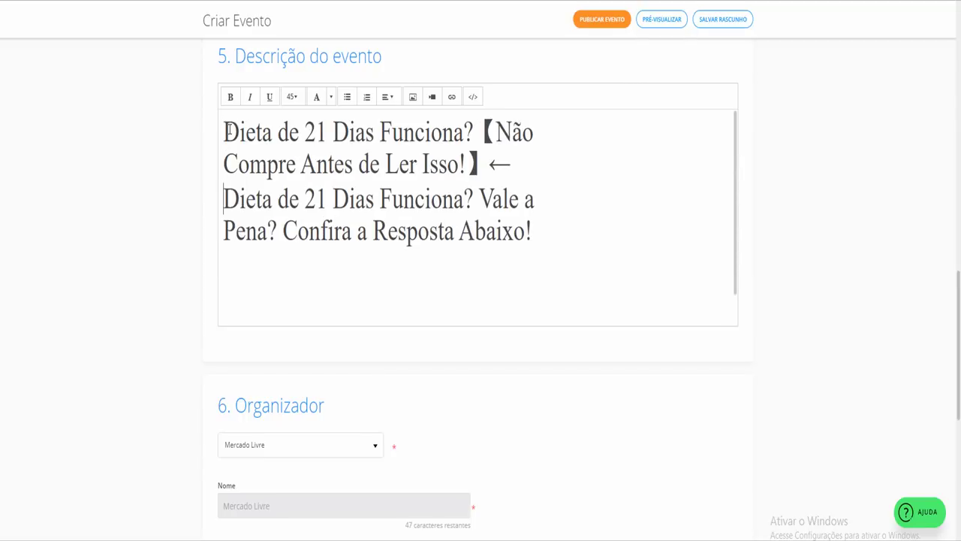
key("Return")
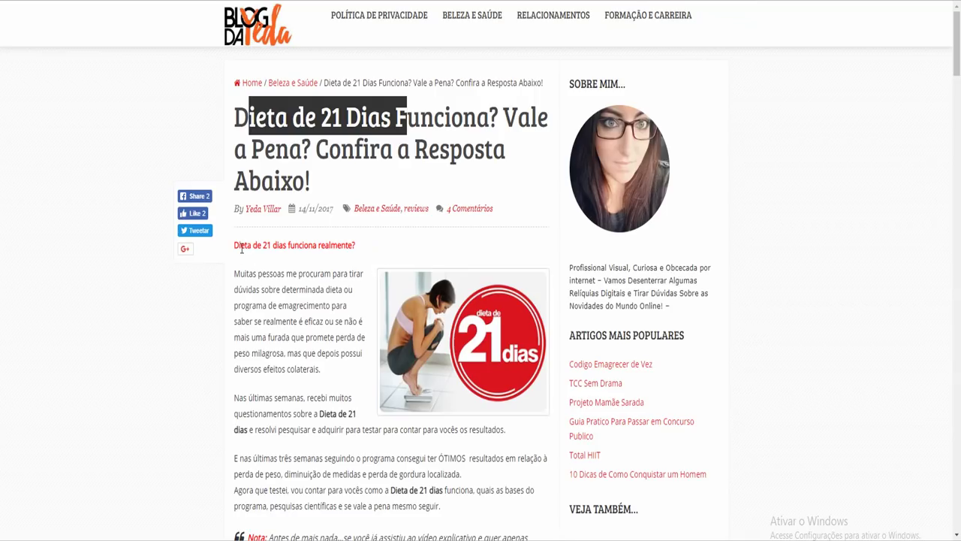
Paste the article's opening text and image through 'Então vamos ao que interessa!' into the description
left_click_drag(235, 246, 366, 434)
scroll(503, 483, "down", 3)
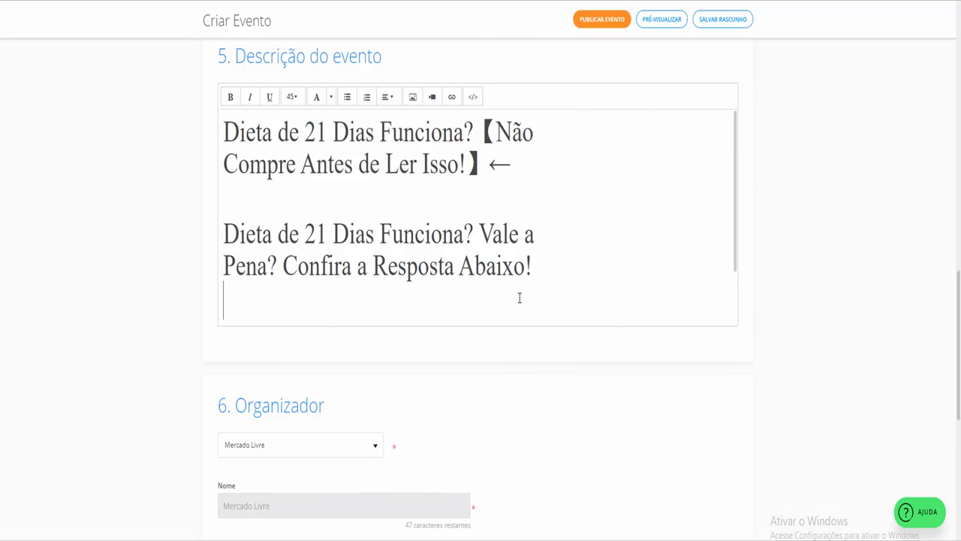
key("Return")
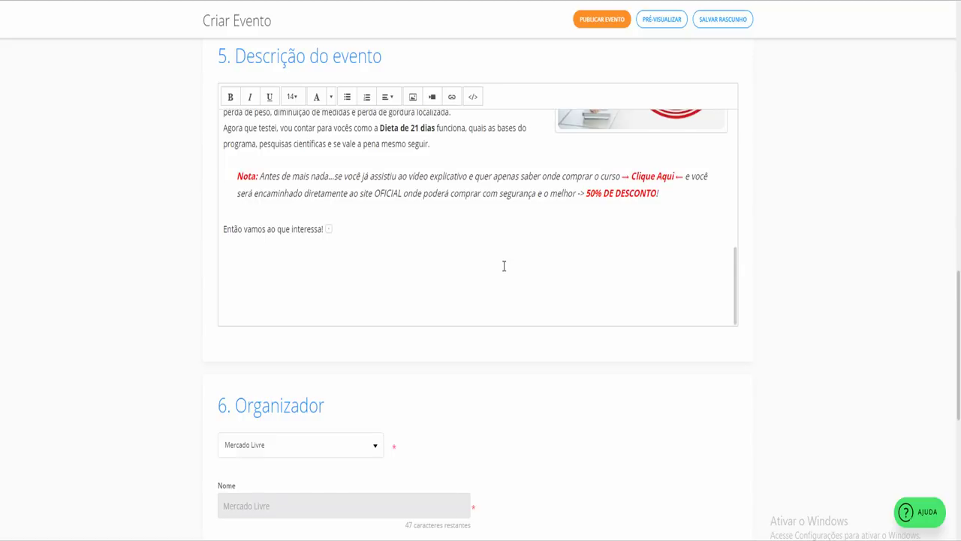
scroll(503, 262, "up", 3)
scroll(502, 261, "down", 3)
scroll(466, 208, "up", 10)
scroll(465, 208, "up", 1)
scroll(461, 194, "down", 3)
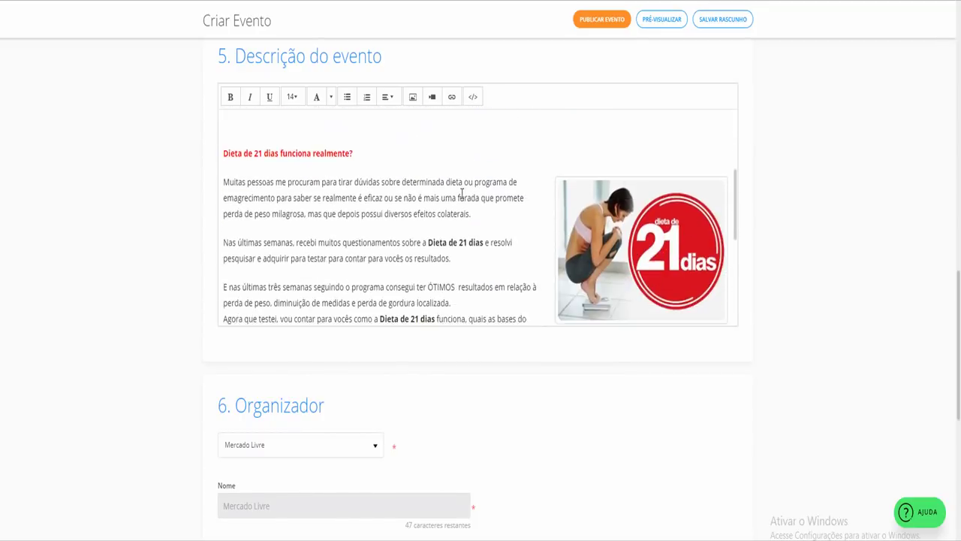
scroll(461, 194, "down", 8)
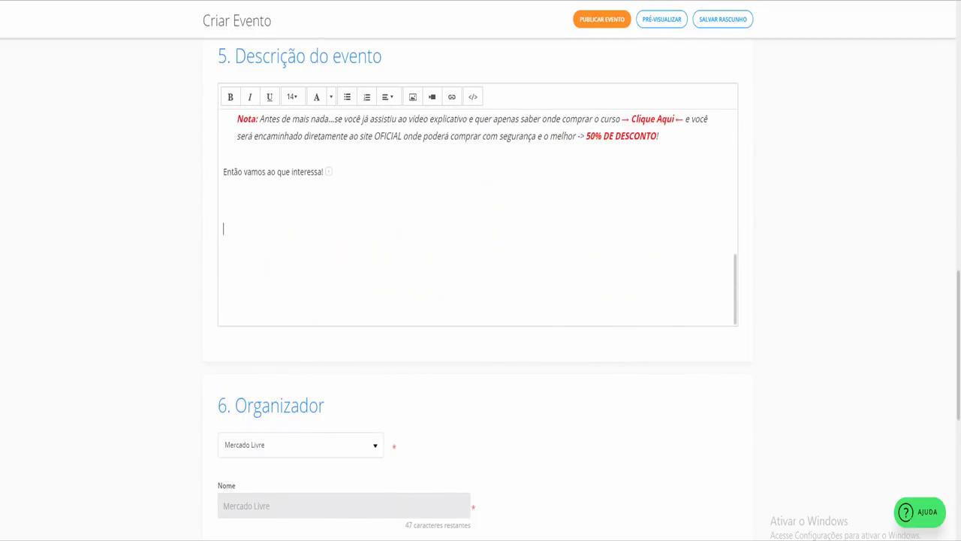
key("ctrl+Tab")
scroll(506, 248, "down", 15)
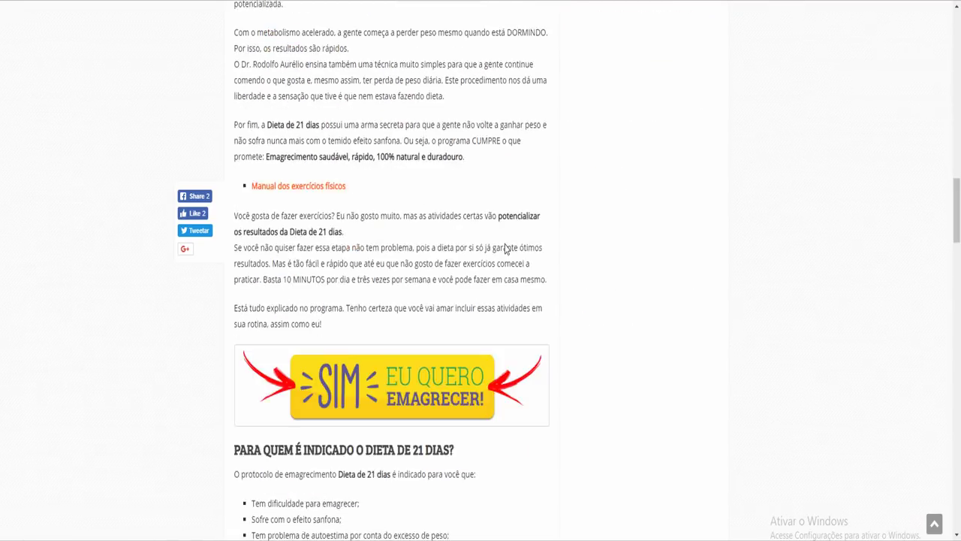
Paste the SIM EU QUERO EMAGRECER! banner from the blog and delete the stray 'm como eu!' text
scroll(506, 248, "down", 5)
scroll(506, 244, "up", 4)
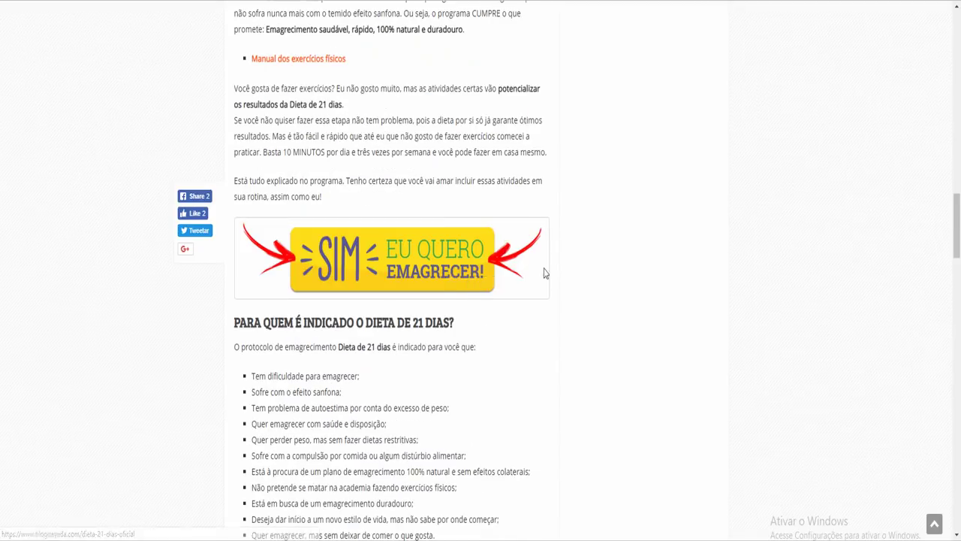
left_click_drag(546, 273, 526, 4)
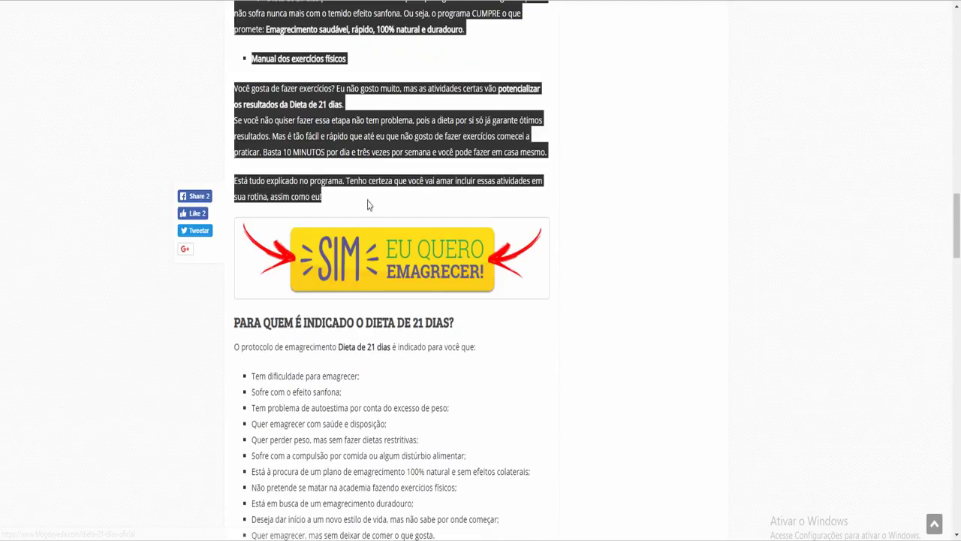
left_click_drag(283, 196, 354, 260)
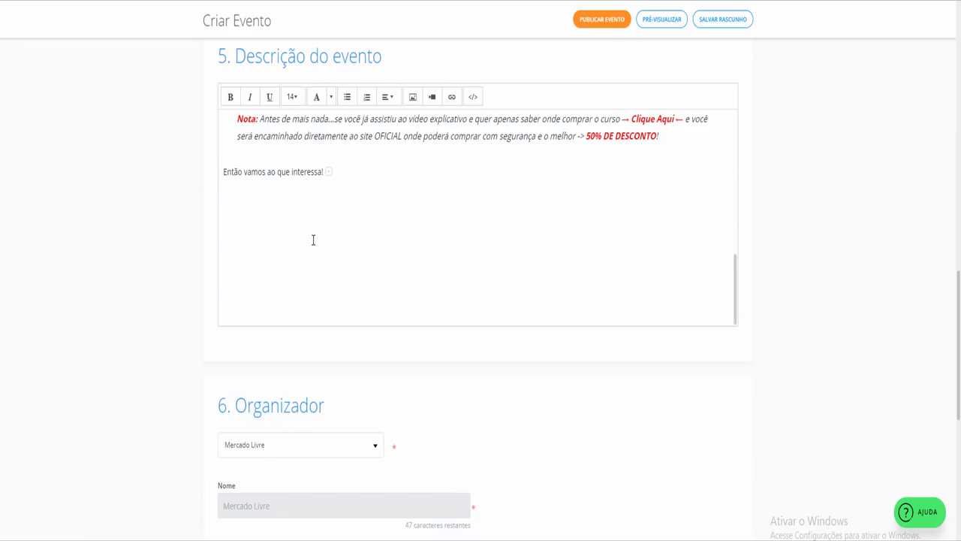
key("ctrl+v")
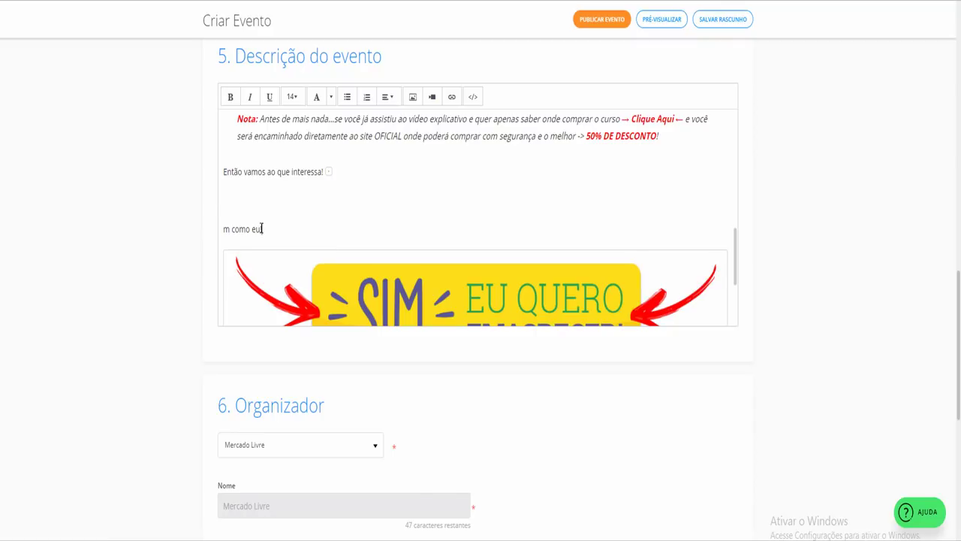
left_click_drag(262, 228, 227, 195)
key("BackSpace")
key("BackSpace")
key("BackSpace")
Select the pasted banner image and check its context options
left_click(306, 228)
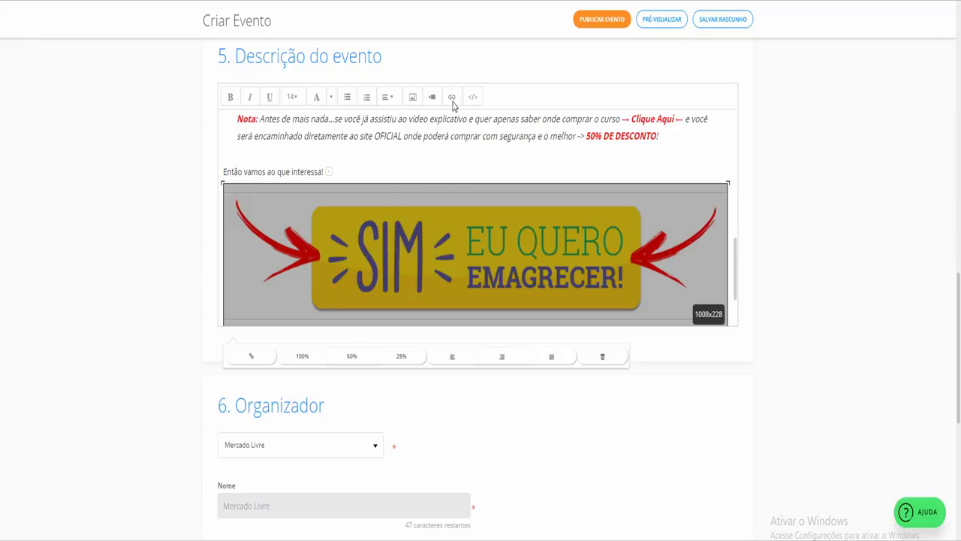
left_click(449, 138)
left_click(295, 238)
right_click(551, 245)
left_click(496, 241)
left_click(455, 135)
left_click_drag(455, 136, 494, 136)
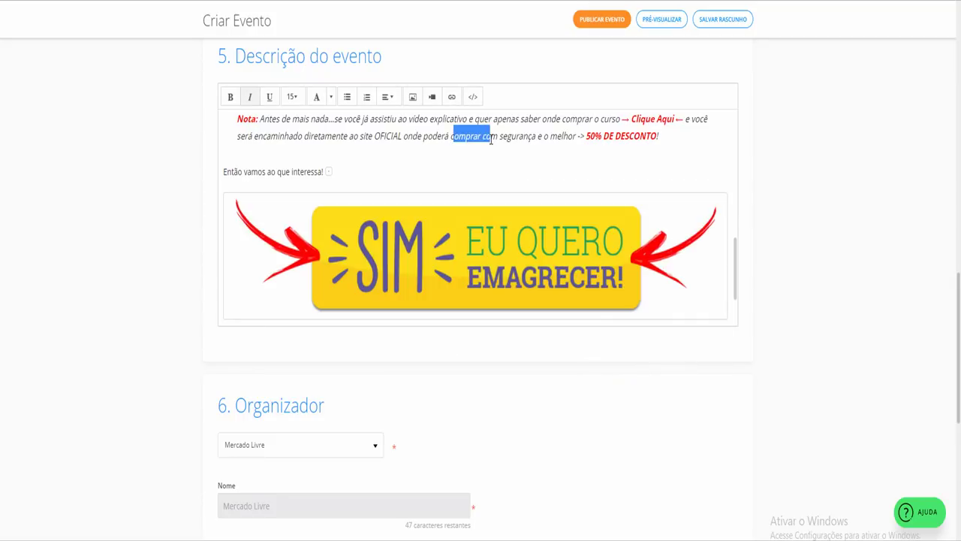
left_click(484, 136)
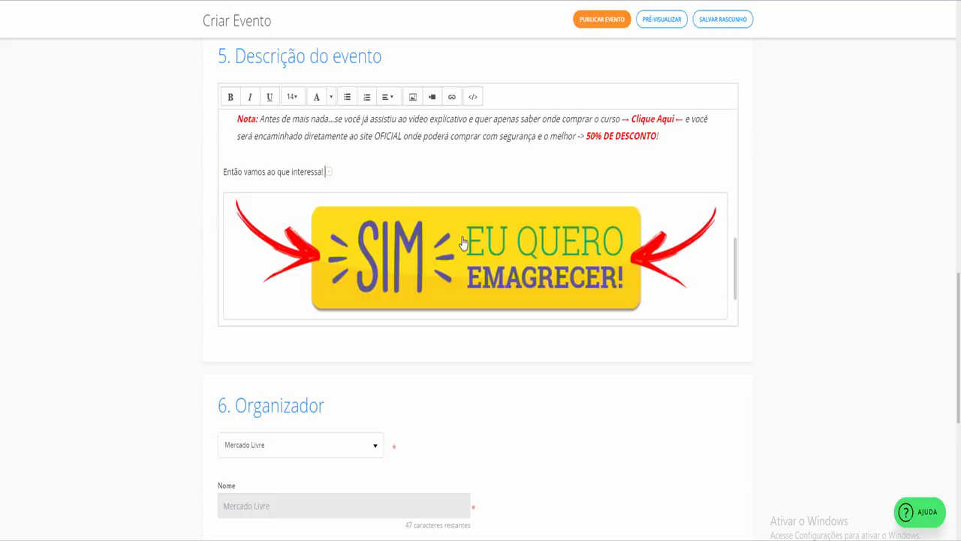
left_click(465, 238)
Put the caret below the banner and select the sentence 'e se vale a pena mesmo seguir.'
left_click(349, 173)
scroll(349, 173, "down", 1)
left_click(344, 265)
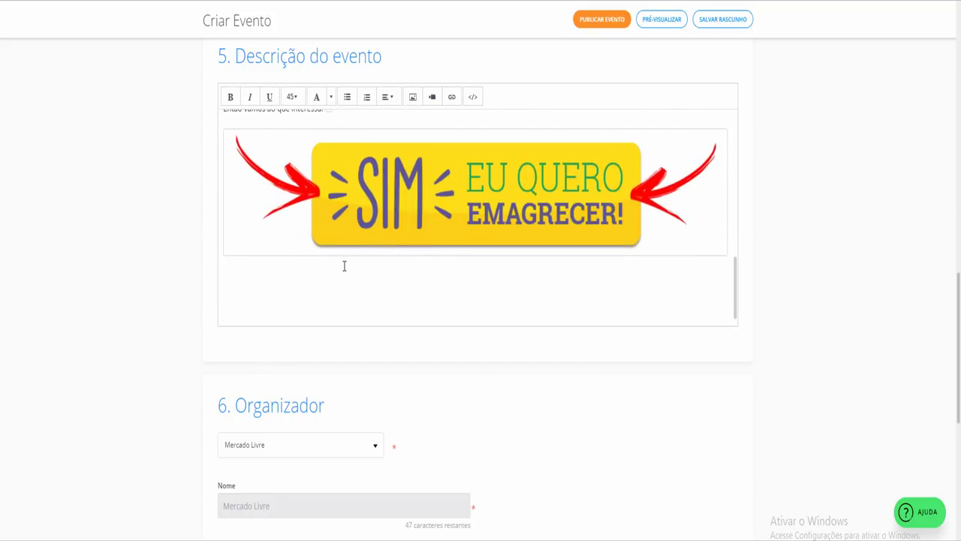
scroll(344, 266, "up", 2)
scroll(345, 244, "down", 1)
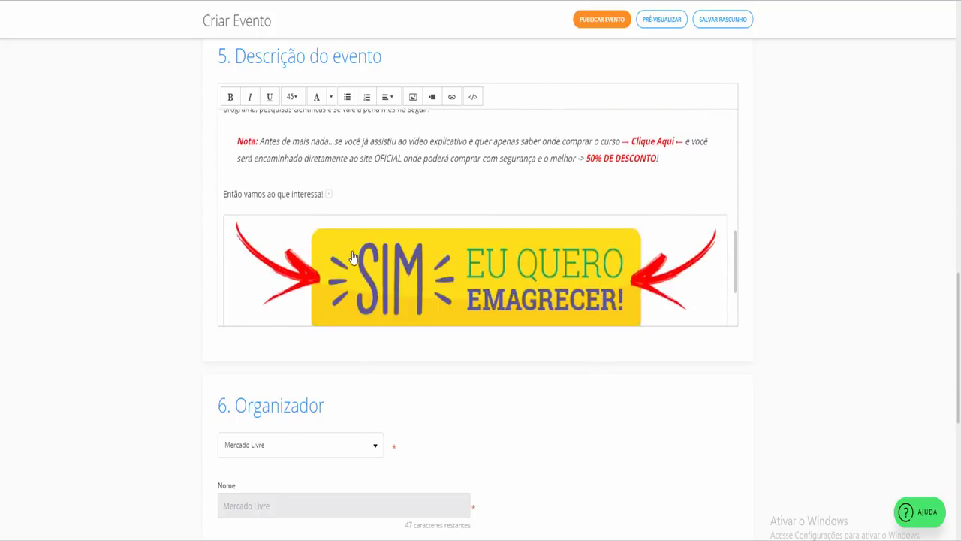
scroll(347, 225, "up", 1)
left_click_drag(303, 199, 404, 200)
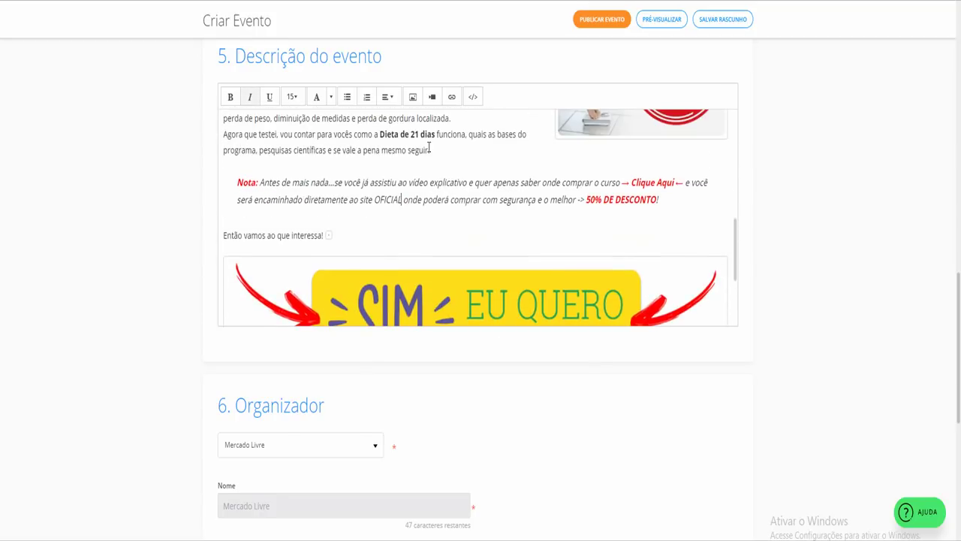
left_click_drag(430, 147, 328, 148)
Type the line 'CLIQUE AQUI PARA EMAGRECER !!!' below the banner
key("ctrl+c")
scroll(345, 177, "down", 2)
left_click(250, 279)
key("ctrl+v")
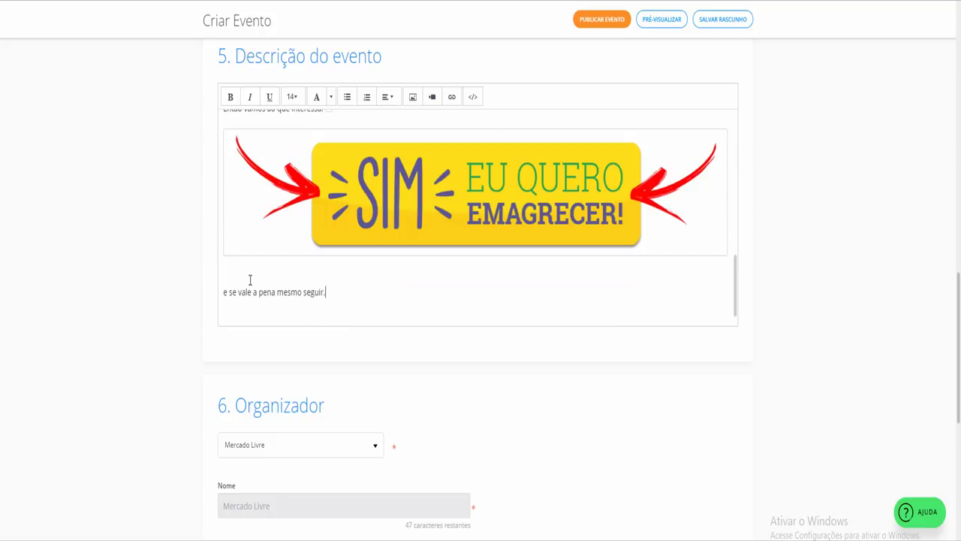
triple_click(223, 294)
key("BackSpace")
type("CLIQUE AQUI PARA EMAGRECER !")
Link the CLIQUE AQUI line to the Hotmart sales page, opening in a new window
triple_click(221, 295)
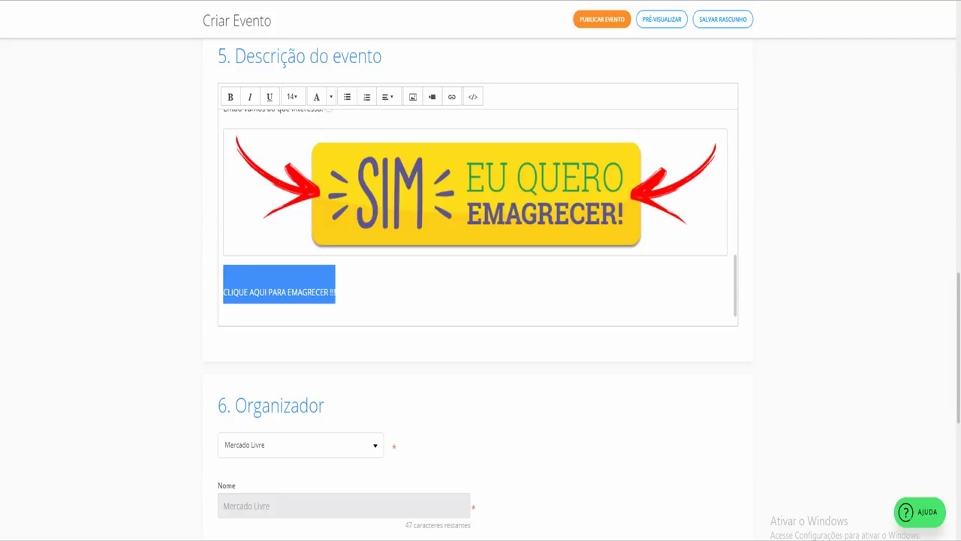
key("ctrl+Tab")
key("ctrl+shift+Tab")
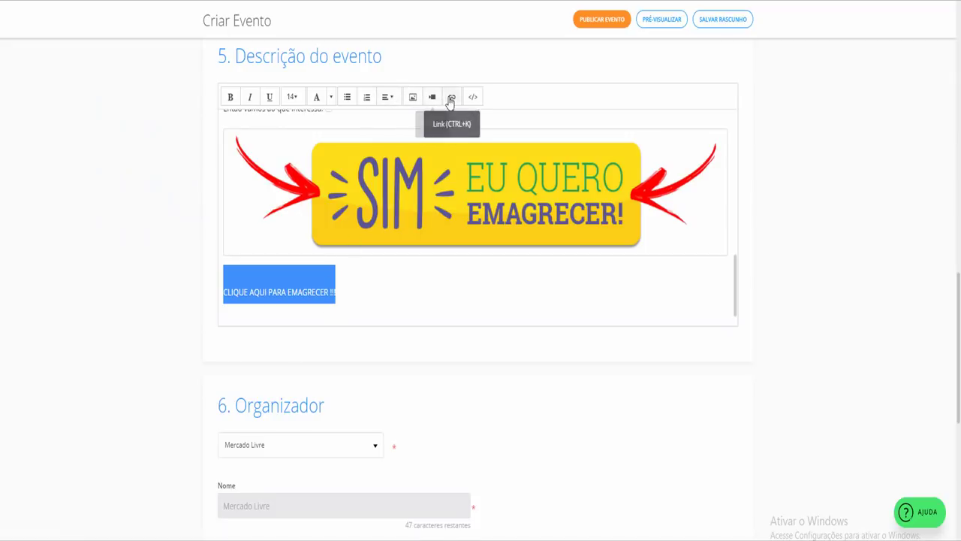
left_click(451, 96)
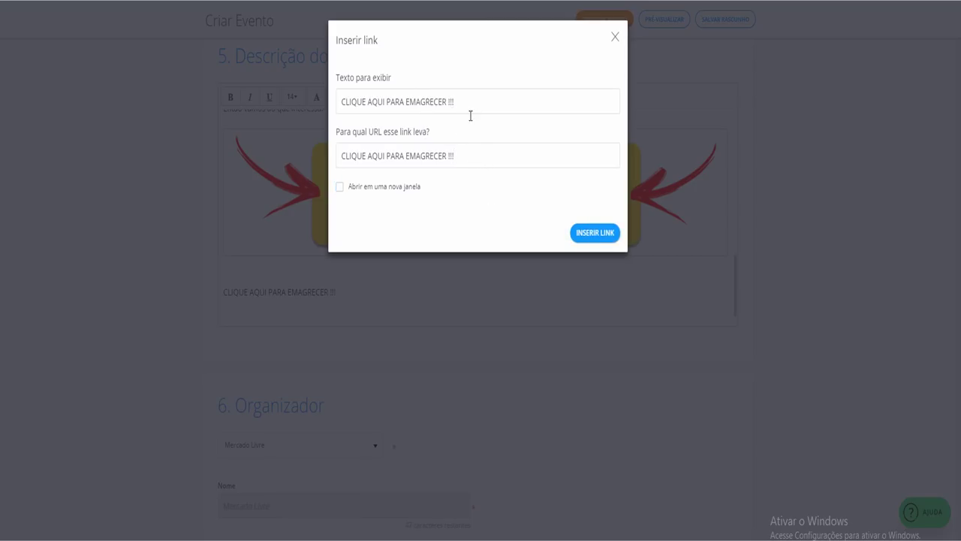
left_click(394, 194)
key("ctrl+a")
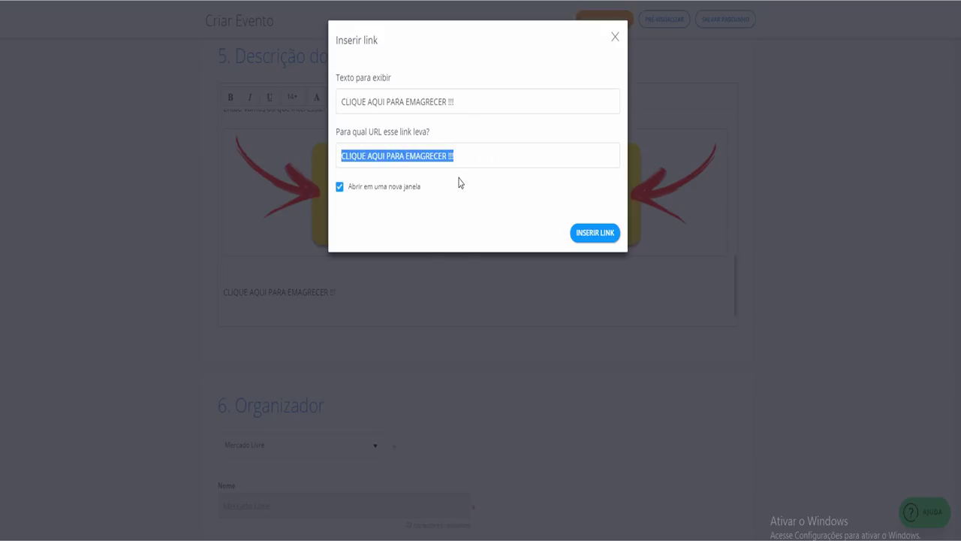
key("ctrl+v")
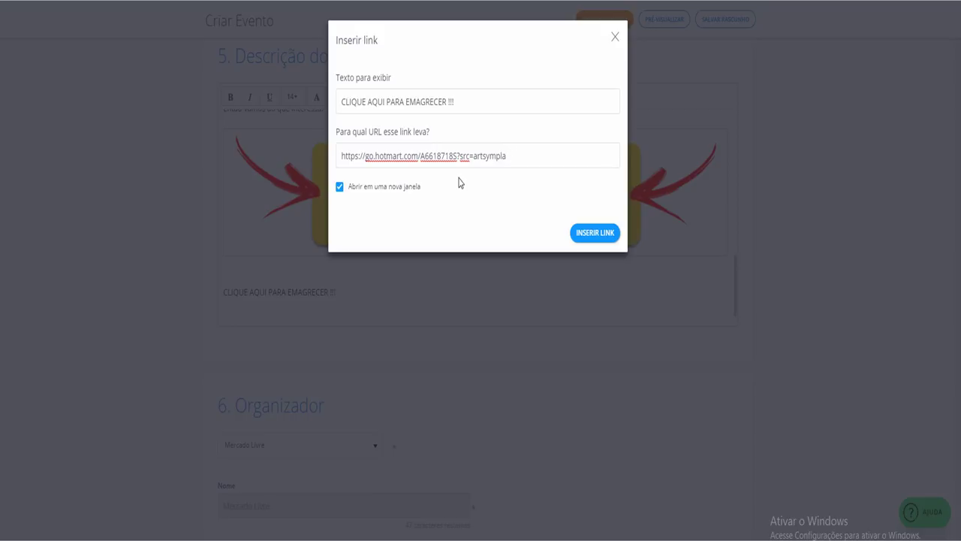
type("bo")
type("1")
left_click(578, 235)
Enlarge the link text to font size 45 and add blank lines below it
left_click(396, 292)
left_click_drag(396, 293, 223, 290)
left_click(292, 96)
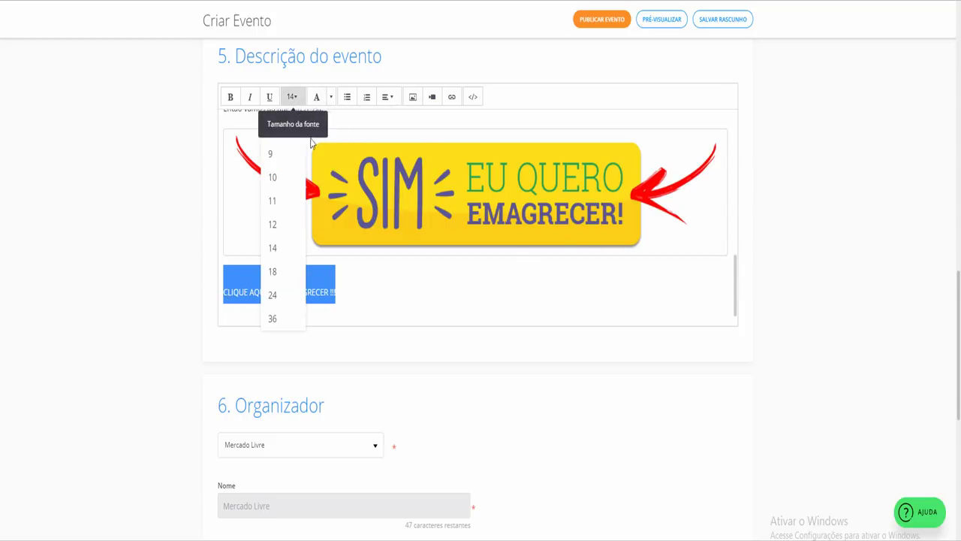
left_click_drag(358, 300, 226, 298)
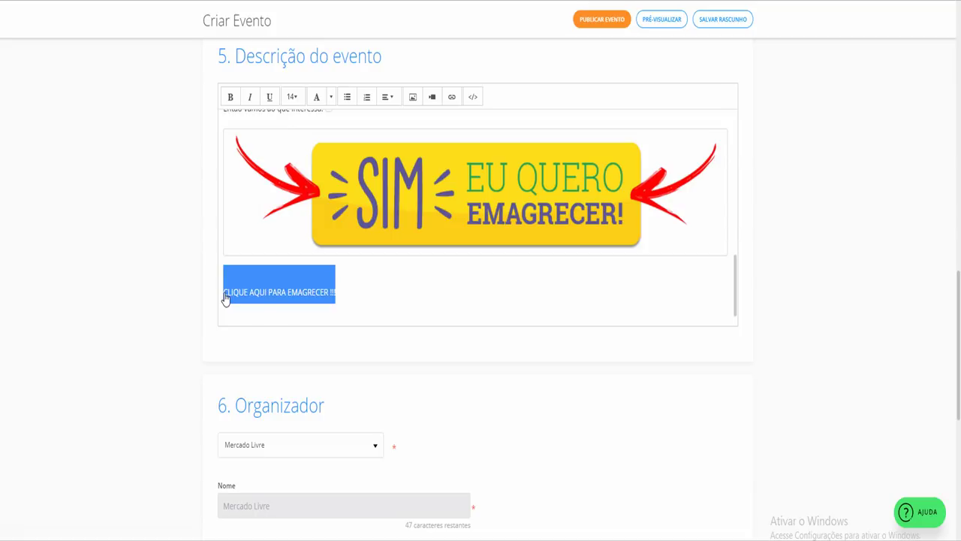
left_click(292, 98)
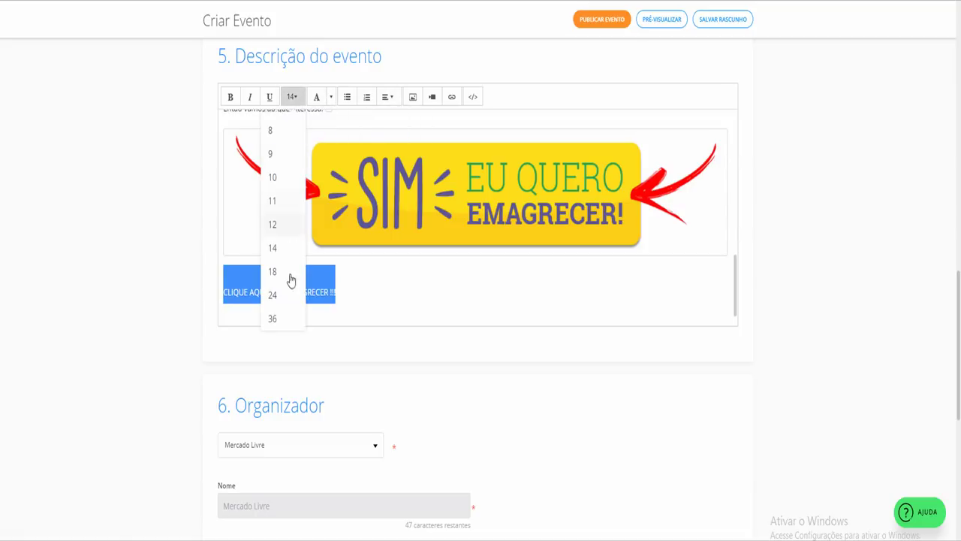
left_click(273, 319)
left_click(510, 310)
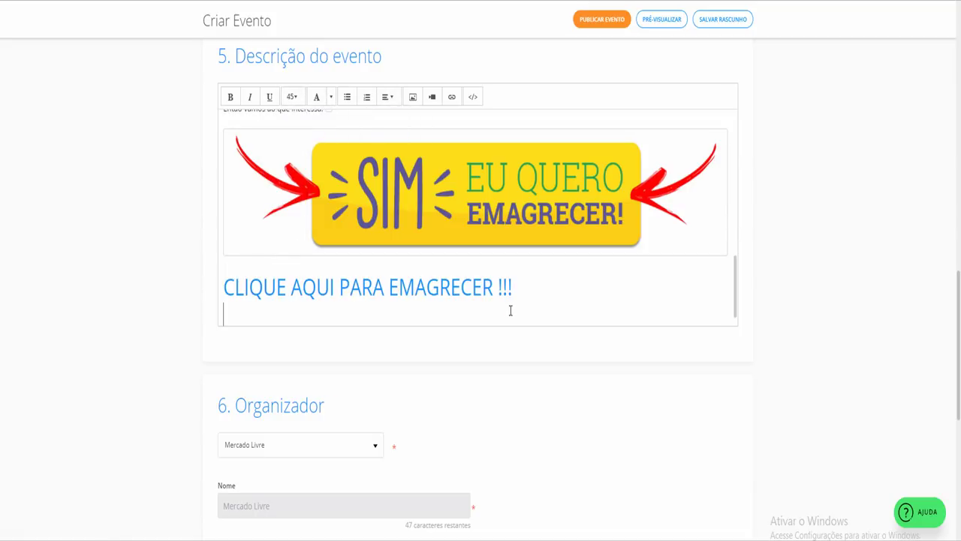
key("Return")
key("Return")
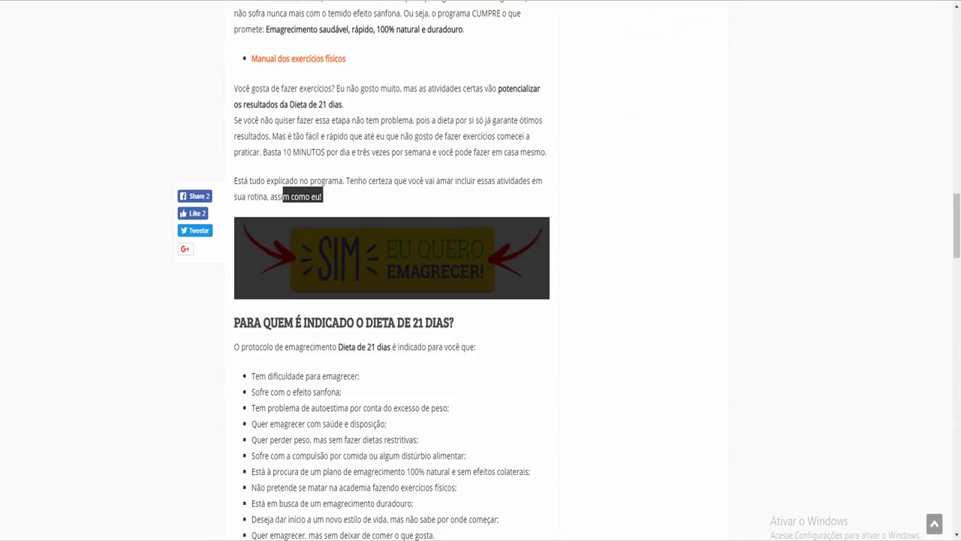
Copy the 30 DIAS badge from the blog and paste it below the link in the description
scroll(440, 247, "down", 10)
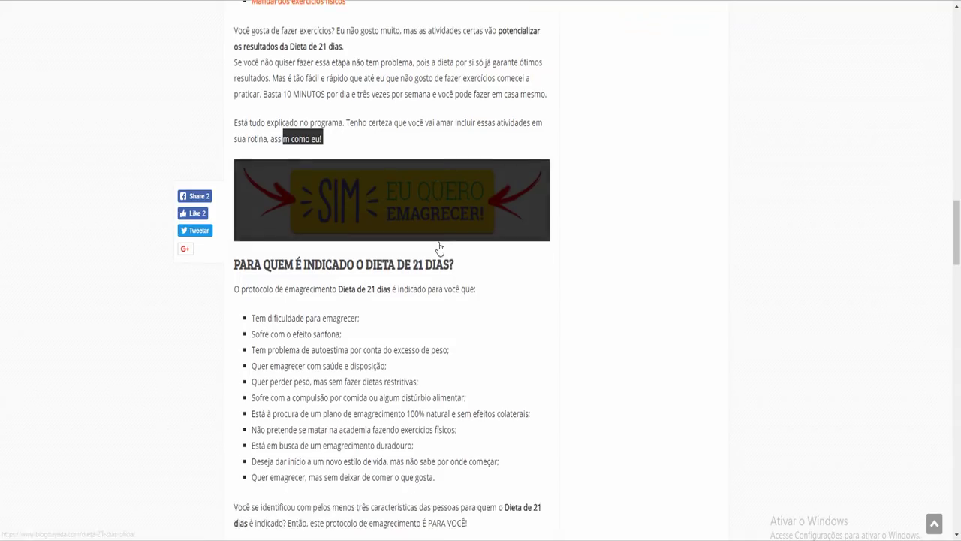
scroll(440, 247, "down", 6)
scroll(458, 262, "up", 4)
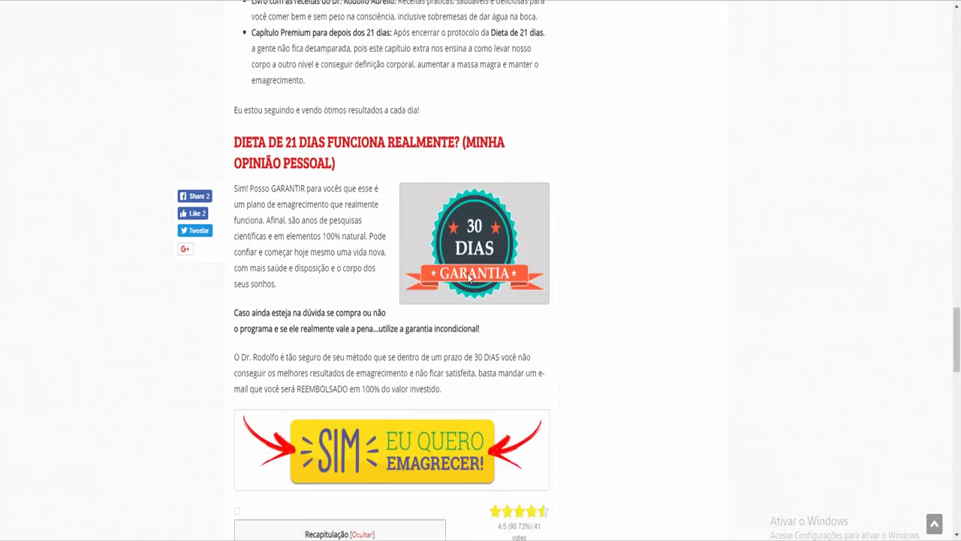
right_click(473, 256)
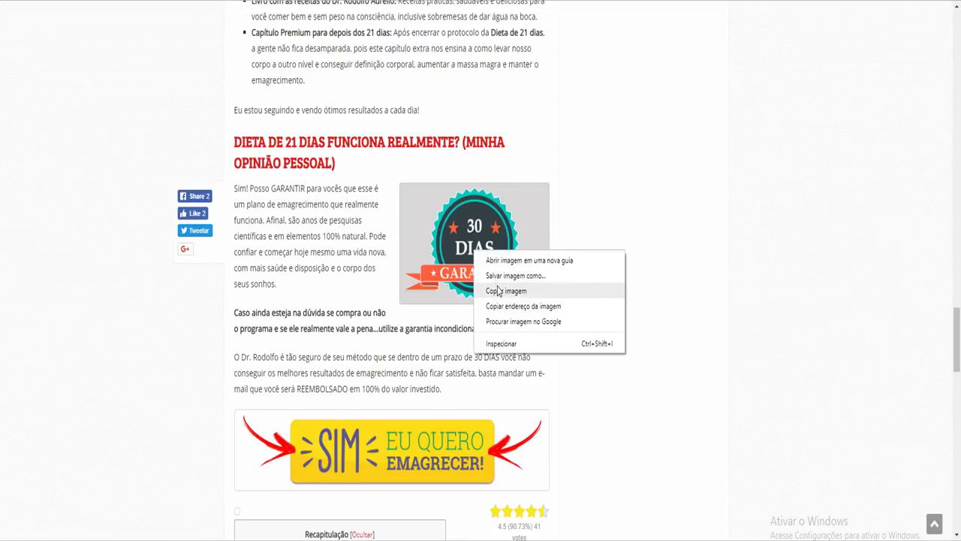
left_click(497, 294)
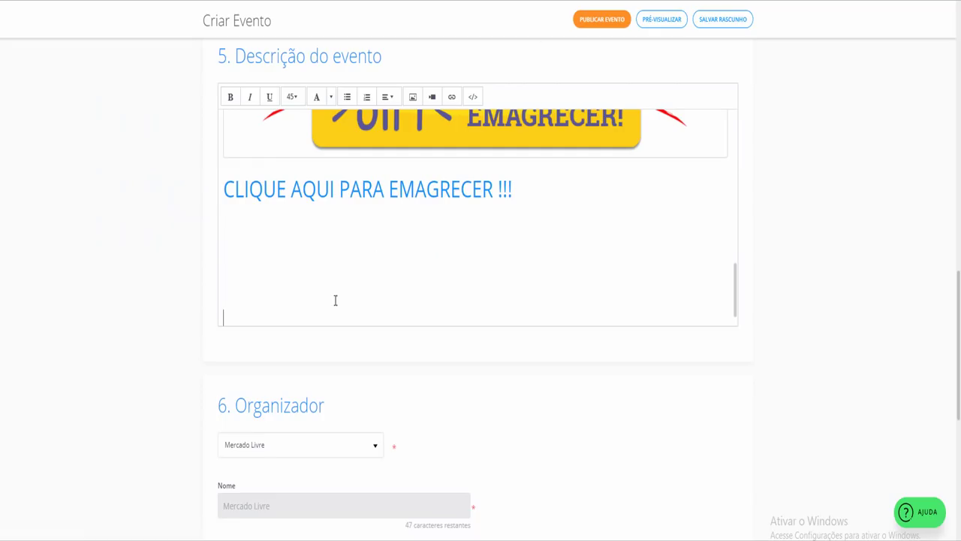
left_click(315, 240)
key("ctrl+v")
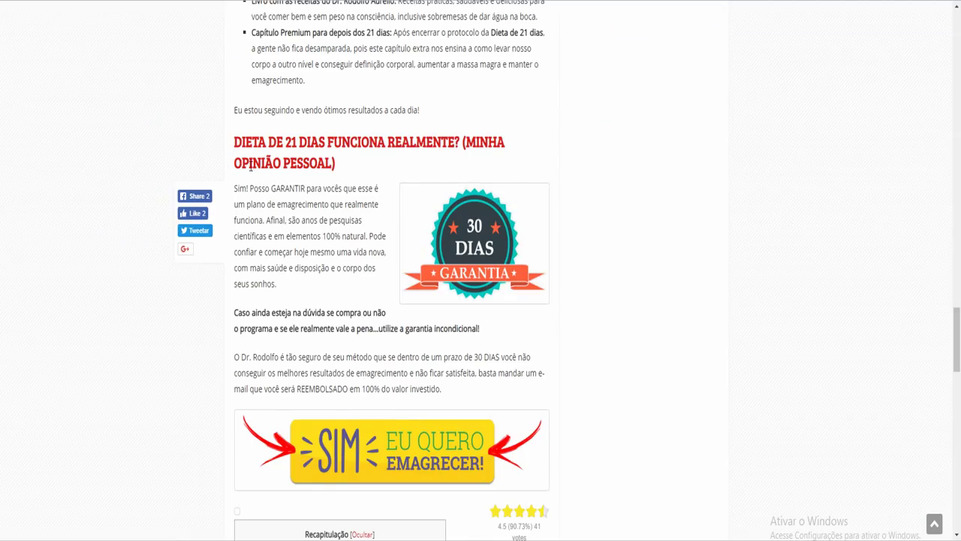
Save the SIM EU QUERO EMAGRECER banner image with 'Salvar imagem como...'
scroll(270, 223, "down", 4)
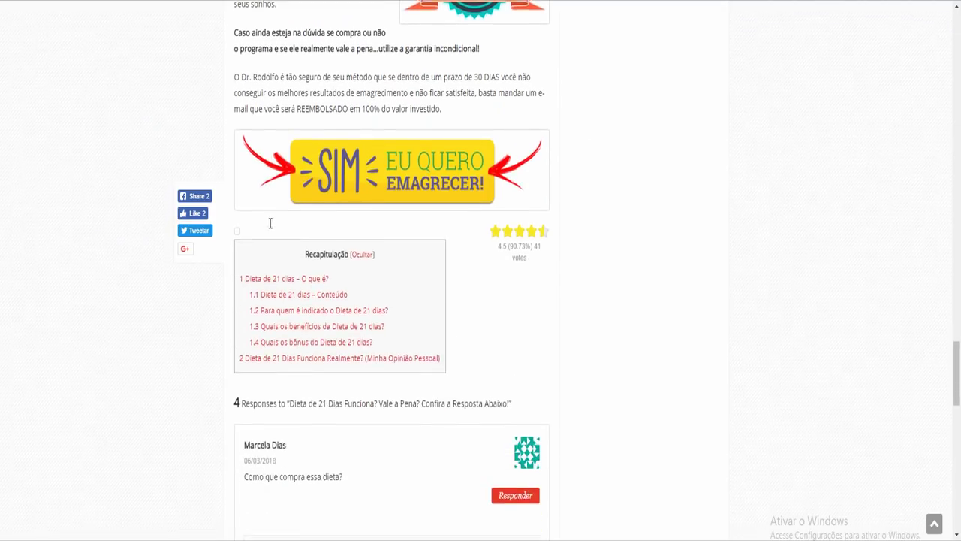
right_click(379, 147)
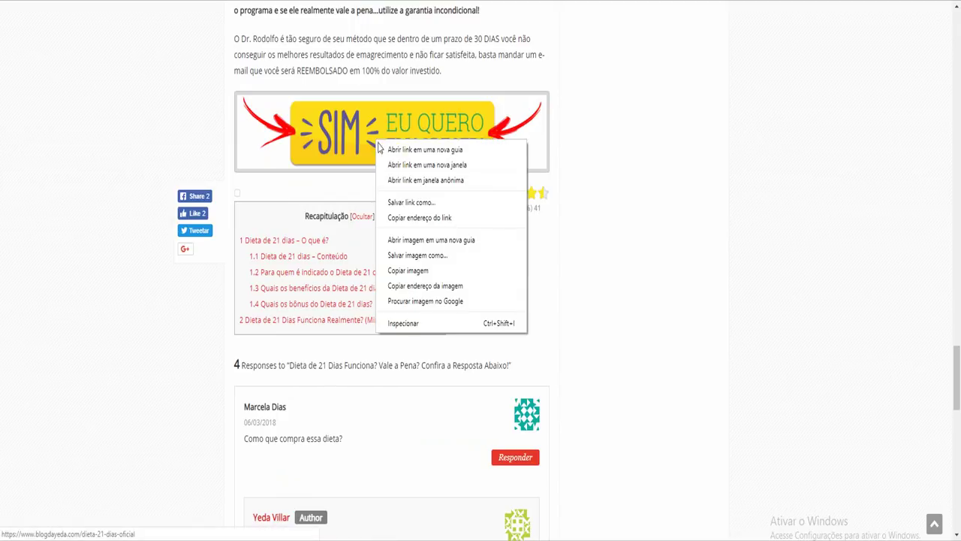
left_click(418, 254)
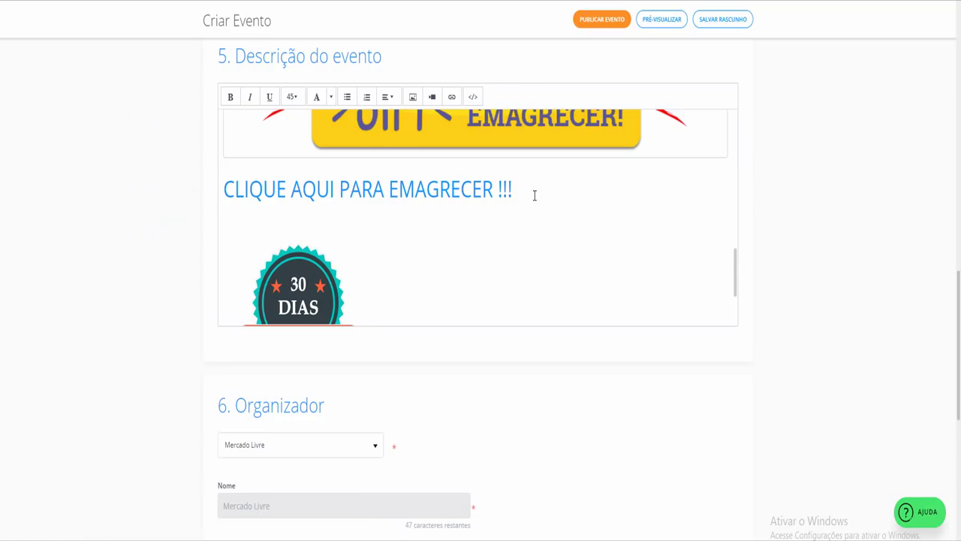
Remove the banner and CLIQUE AQUI line, then center the 30 DIAS badge
left_click_drag(532, 195, 301, 144)
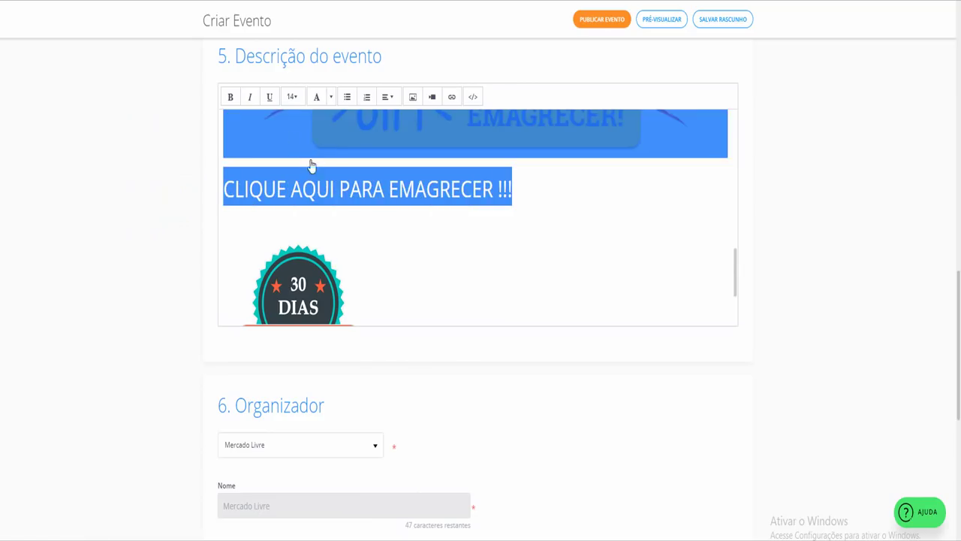
key("Delete")
left_click(338, 148)
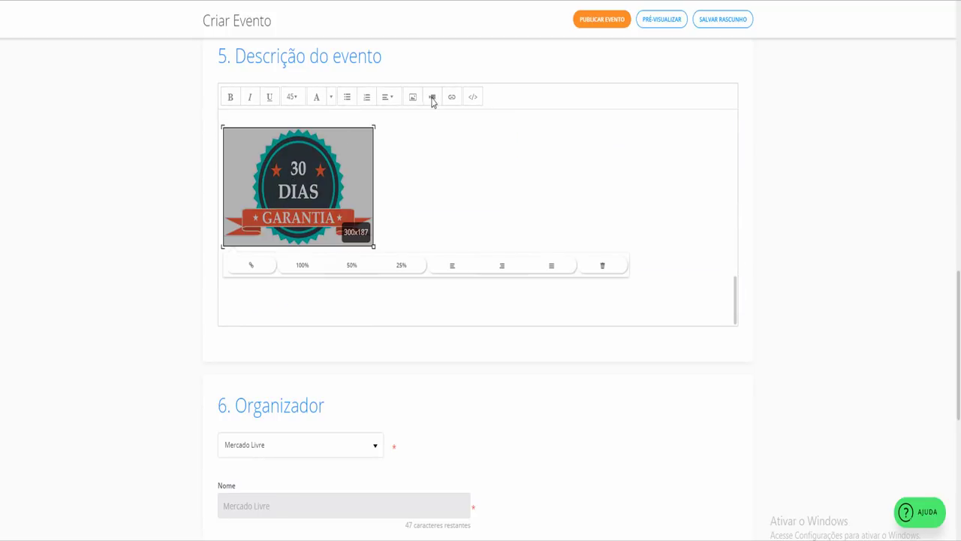
left_click(388, 163)
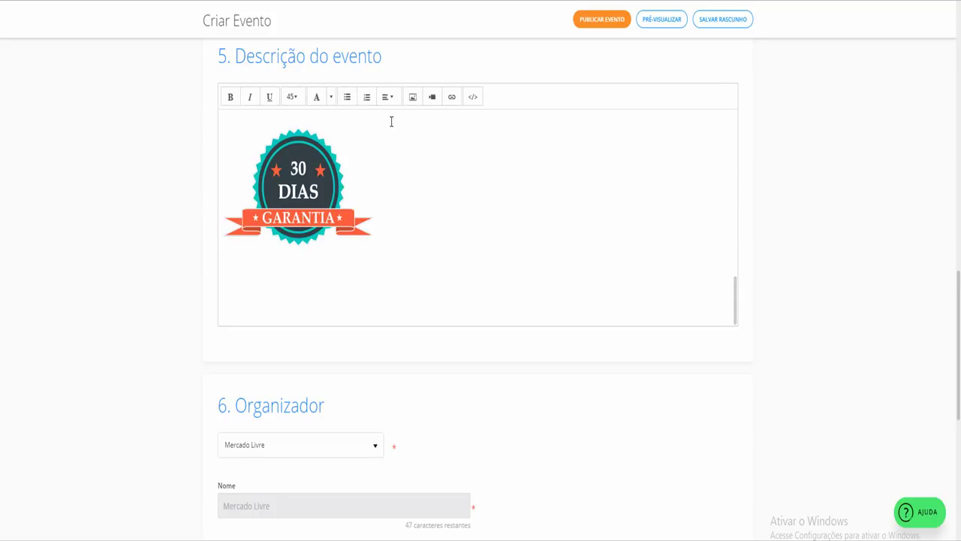
left_click(387, 97)
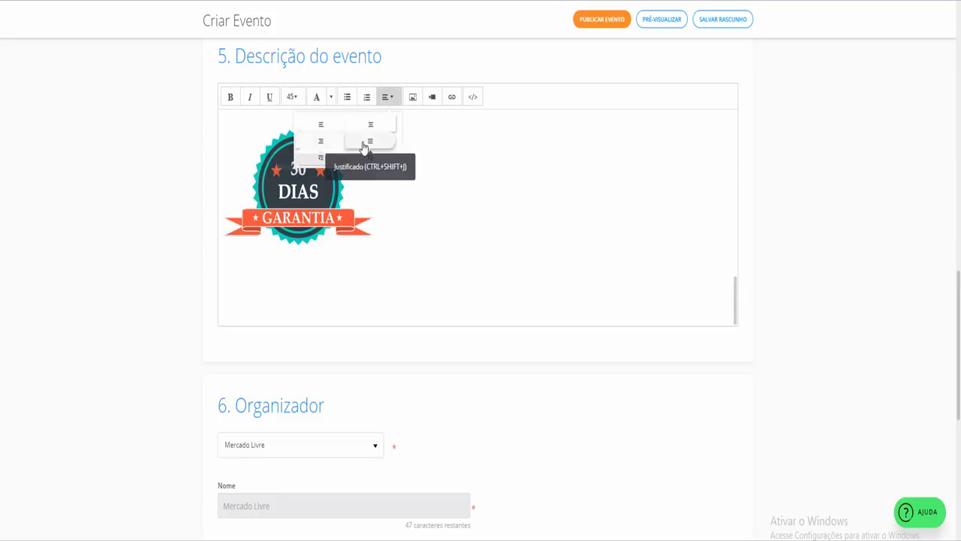
left_click(370, 125)
Paste the banner and CLIQUE AQUI line on a new line below the badge
key("Return")
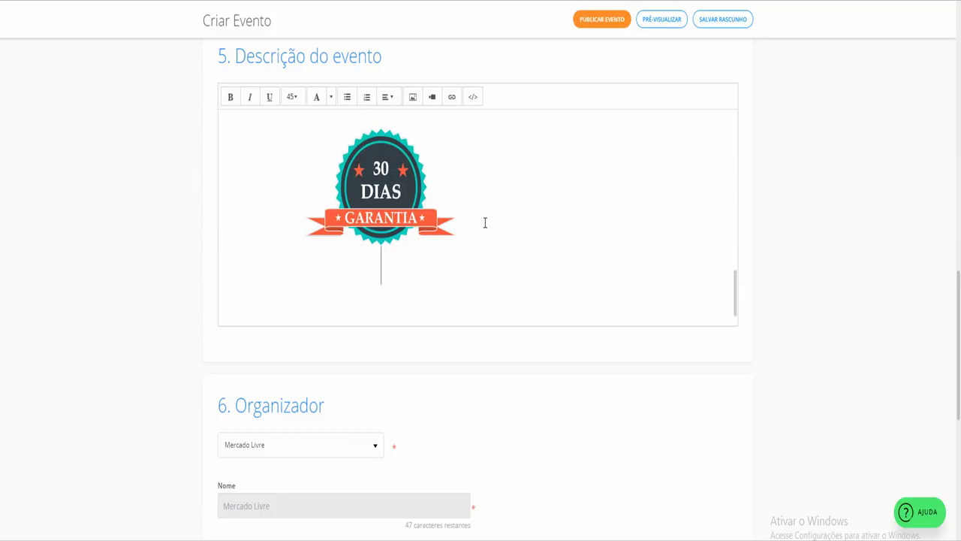
key("ctrl+v")
left_click_drag(513, 232, 204, 216)
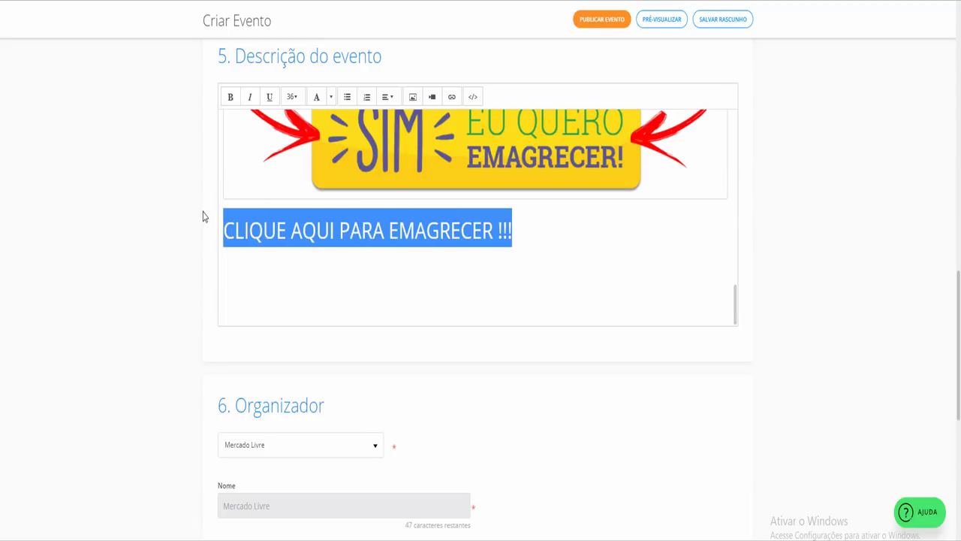
Bold the CLIQUE AQUI line and frame it as '>>> CLIQUE AQUI PARA EMAGRECER !!! <<<'
left_click(232, 98)
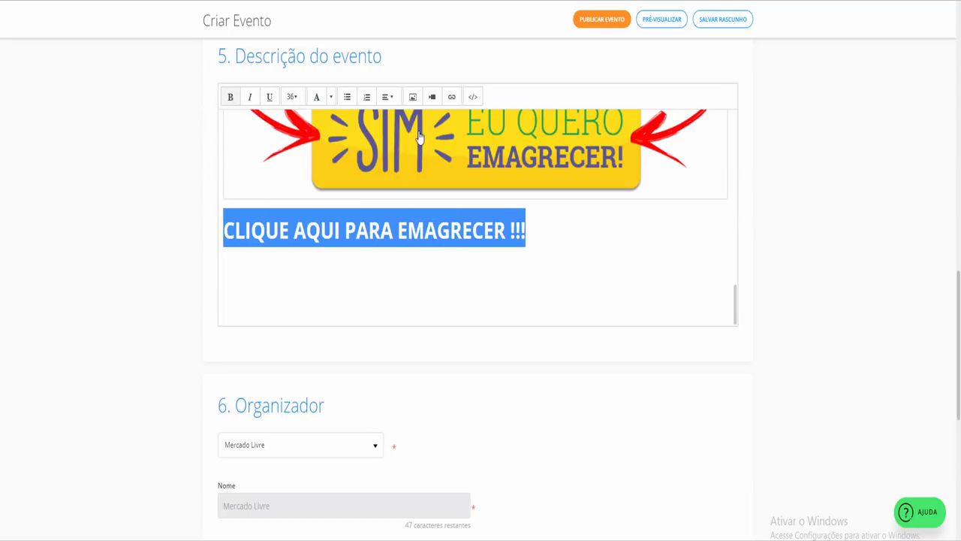
left_click(229, 235)
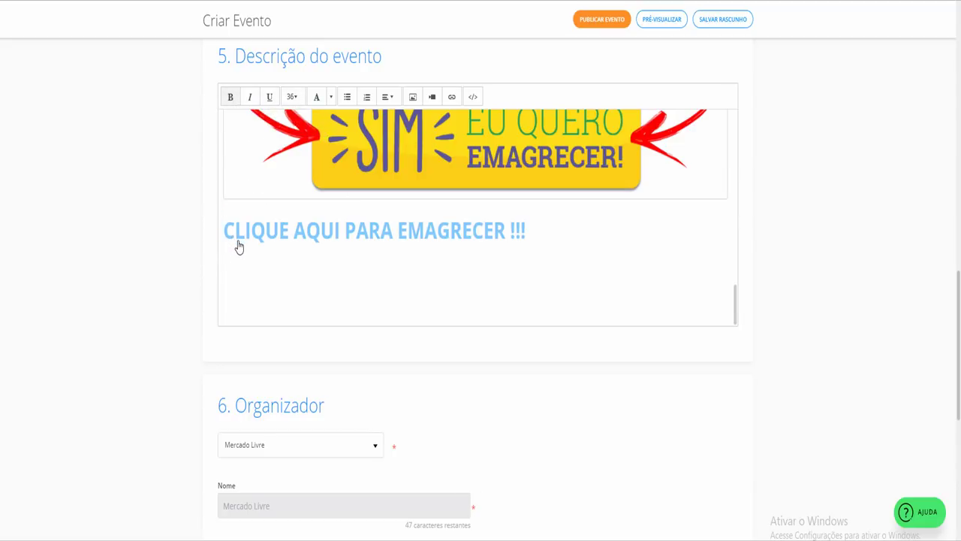
type("<<<")
key("BackSpace")
key("BackSpace")
key("BackSpace")
type(">>>")
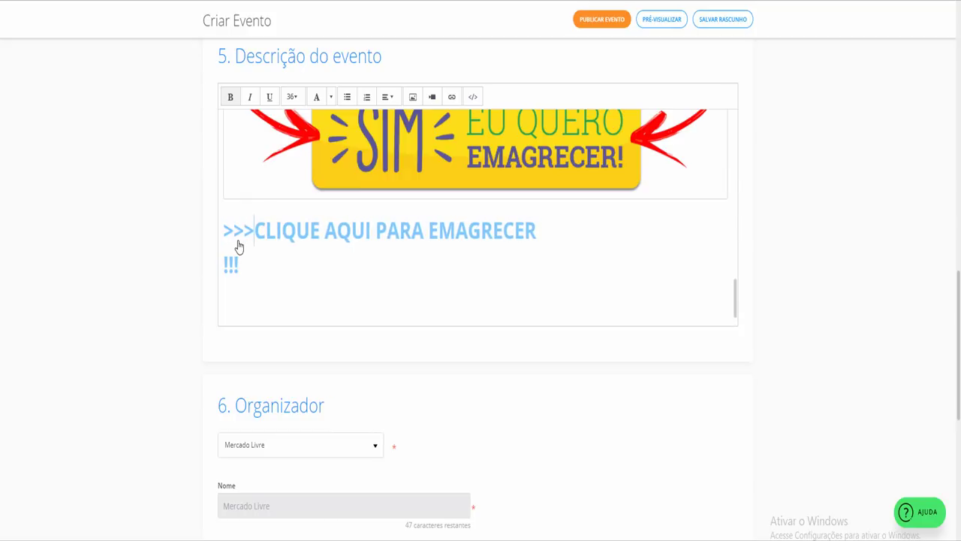
left_click(365, 255)
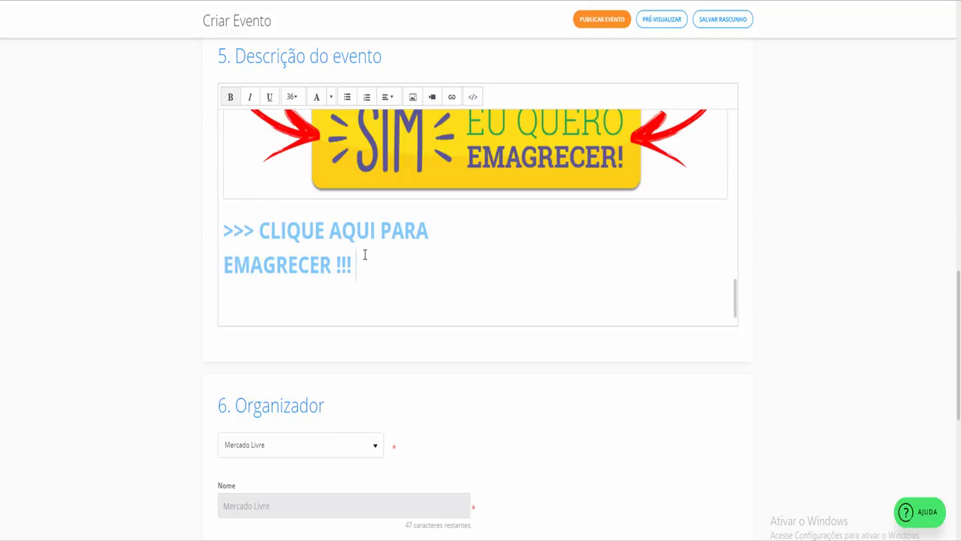
type("<<<")
Set the framed CLIQUE AQUI line to font size 36
left_click_drag(389, 266, 222, 239)
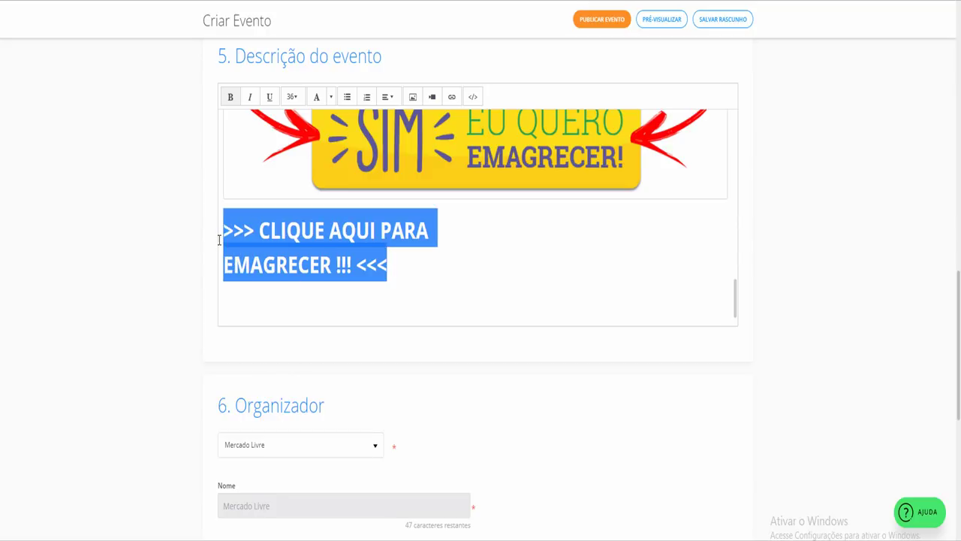
left_click(294, 98)
left_click(277, 272)
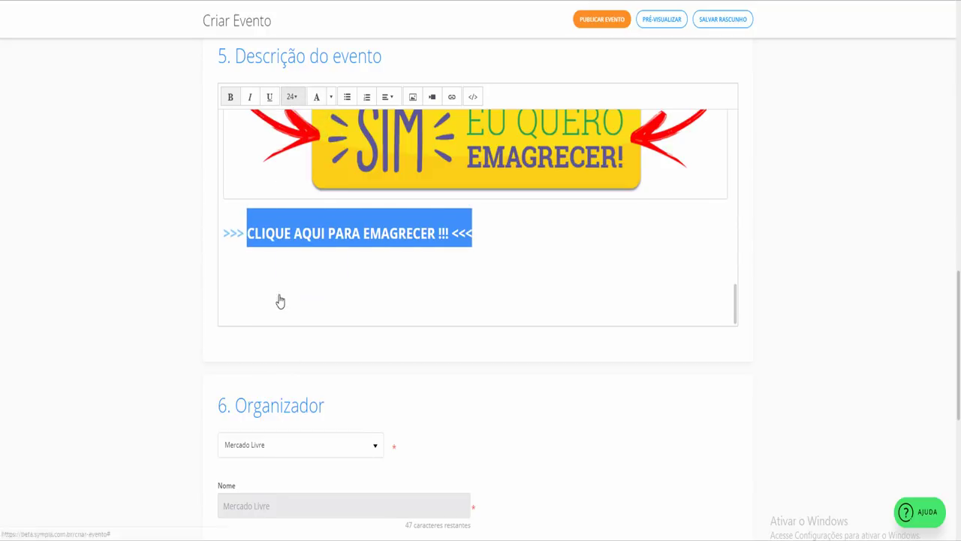
left_click(292, 96)
scroll(280, 318, "down", 2)
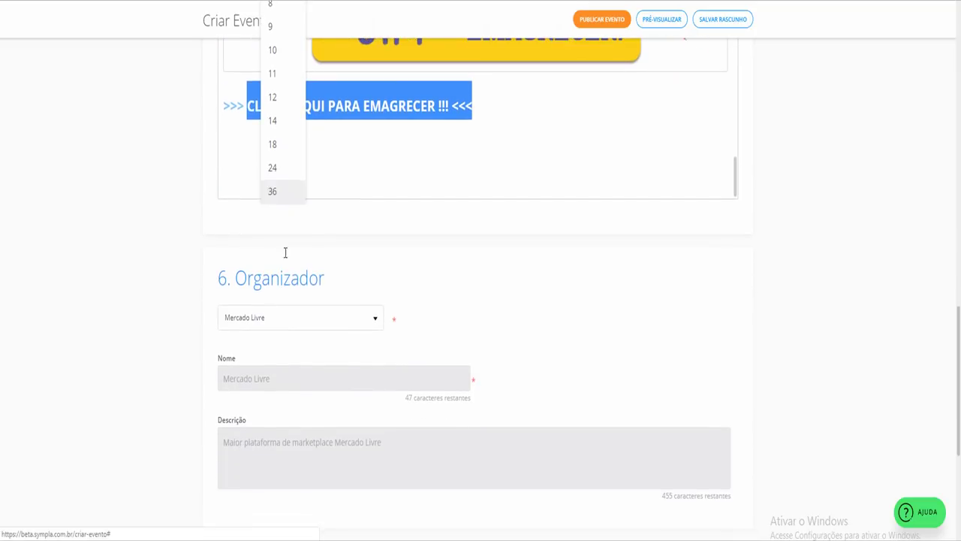
left_click(279, 193)
scroll(145, 156, "up", 6)
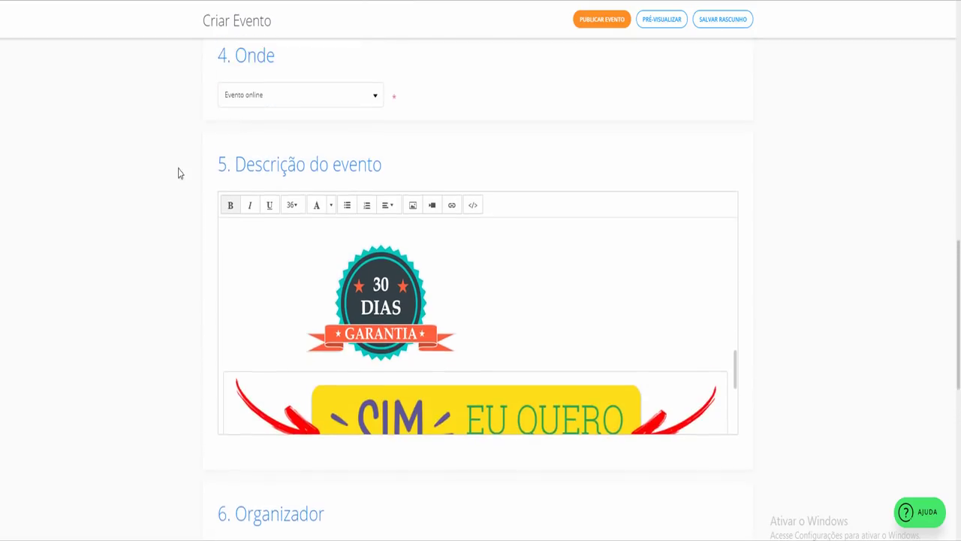
left_click(292, 225)
left_click(292, 228)
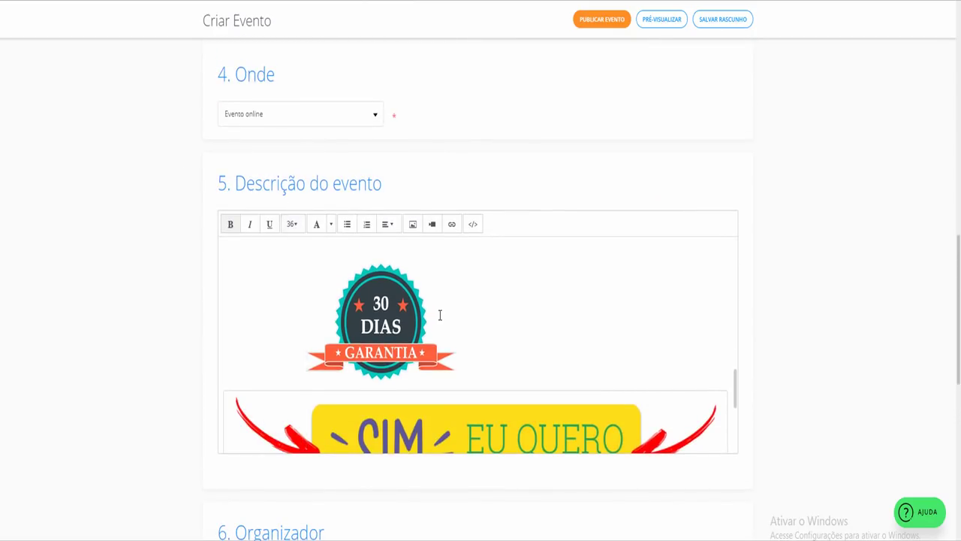
scroll(440, 319, "down", 3)
left_click(421, 375)
left_click(400, 387)
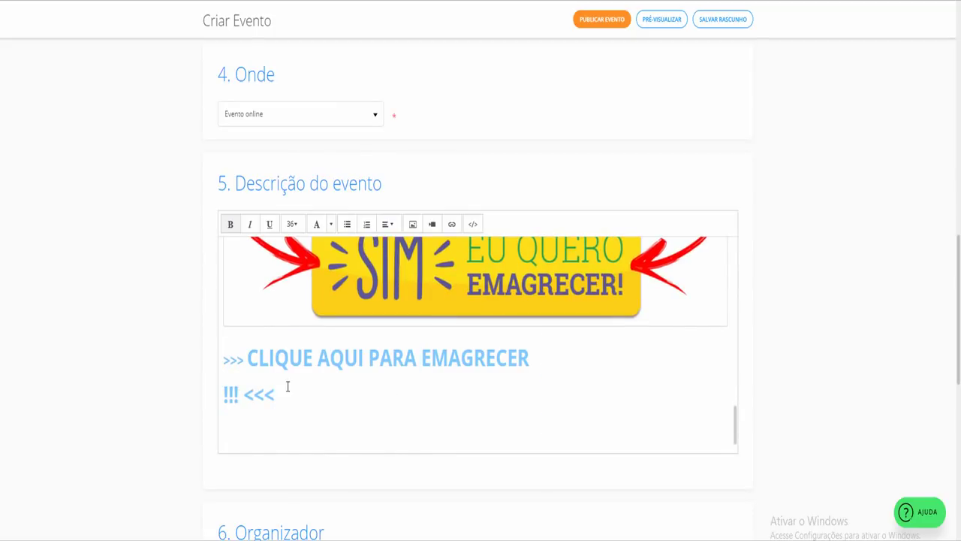
Change the link URL's src tag to artsymplabtfinal
left_click_drag(287, 386, 224, 353)
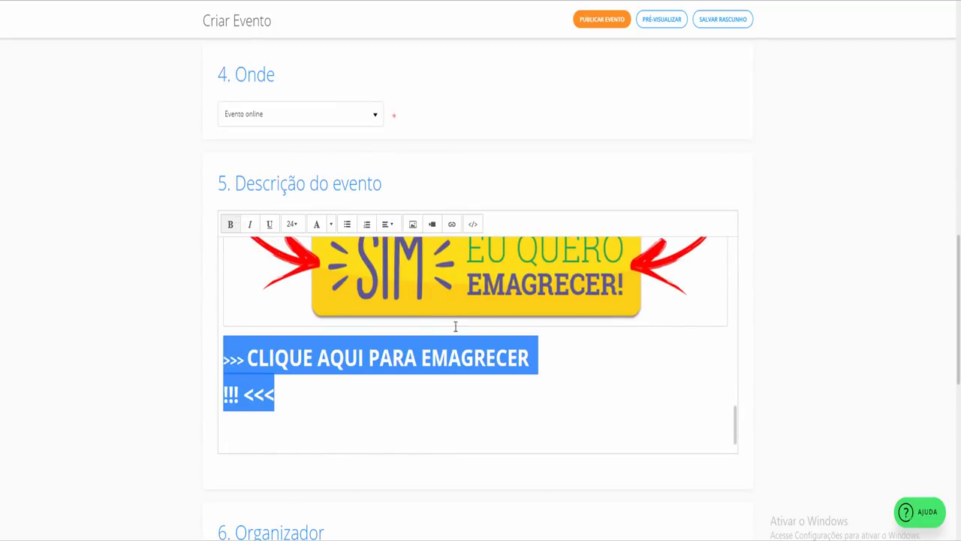
left_click(451, 224)
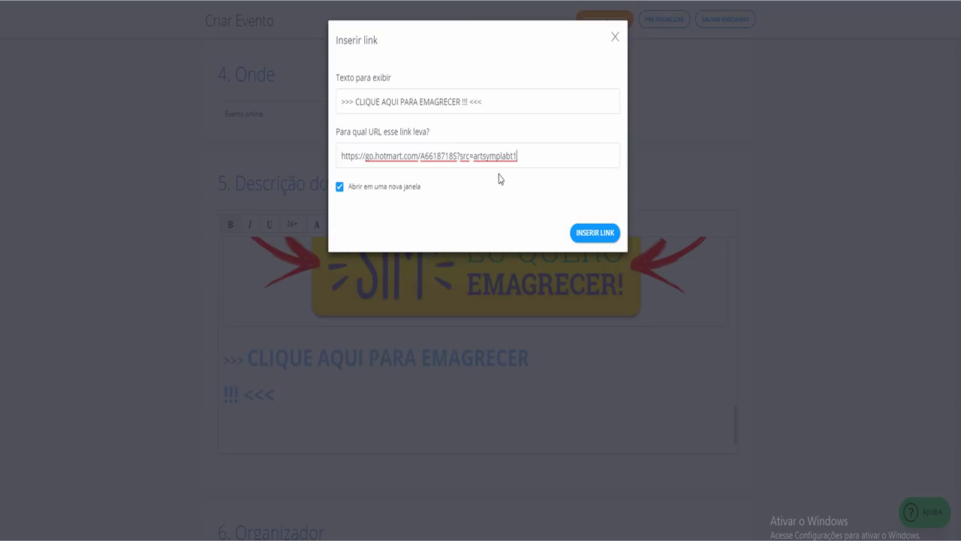
type("final")
left_click(592, 234)
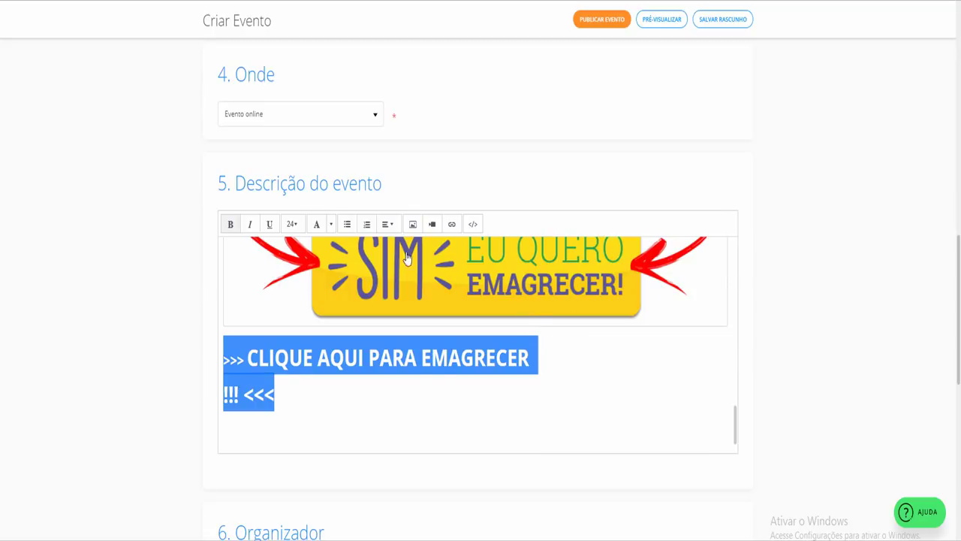
Center the '>>> CLIQUE AQUI PARA EMAGRECER !!! <<<' line with Alinhar ao centro
left_click(388, 225)
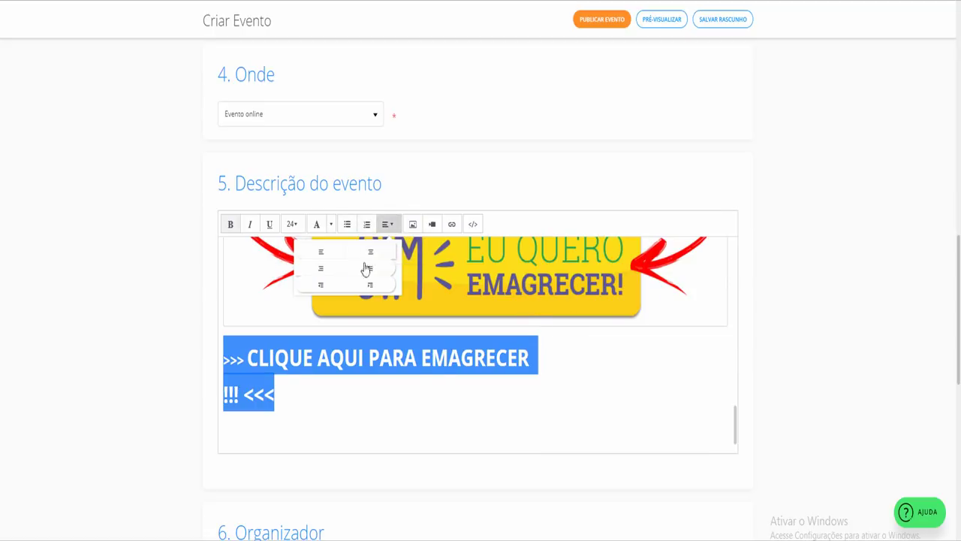
left_click(371, 255)
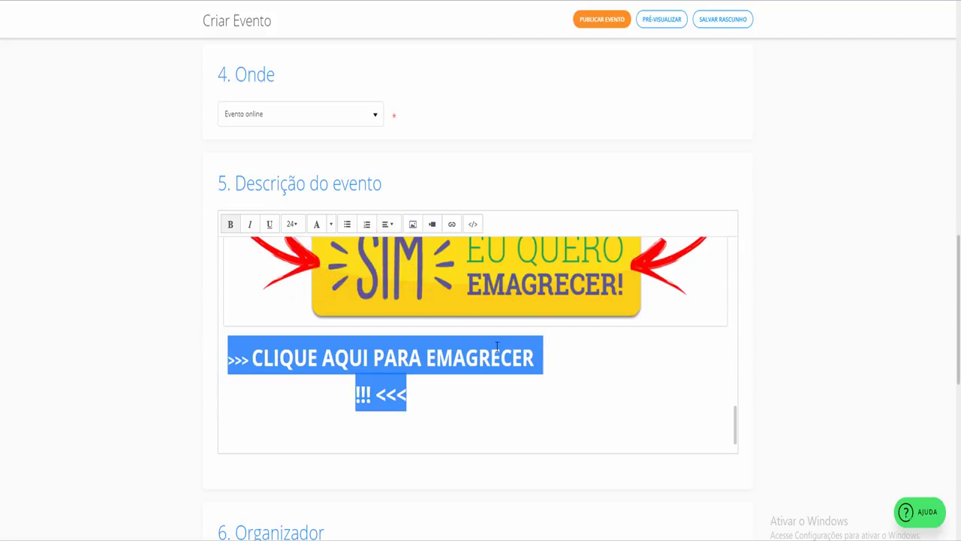
left_click(542, 365)
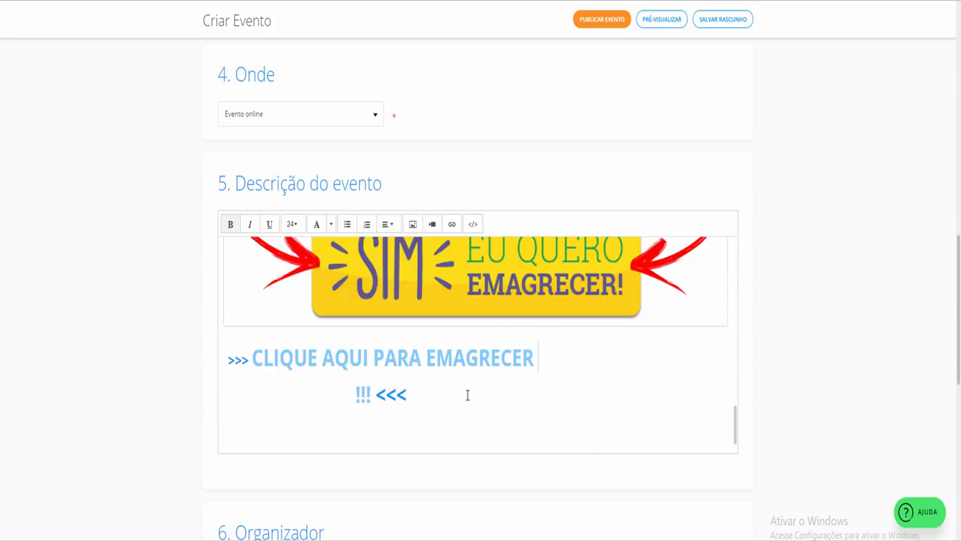
left_click_drag(467, 395, 227, 367)
left_click(852, 363)
Register new organizer '21 Dias' with description 'Programa para emagrecimento'
scroll(863, 353, "down", 3)
left_click(298, 328)
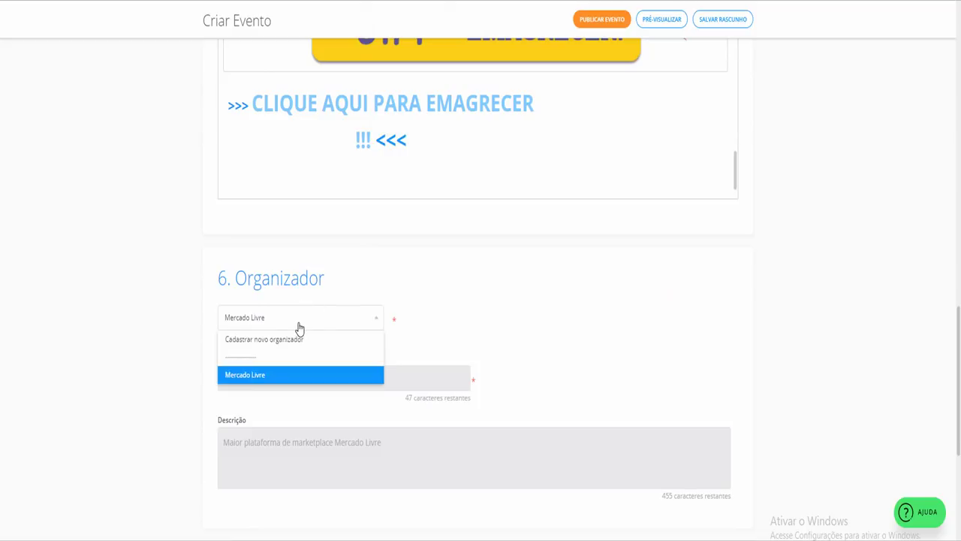
left_click(278, 340)
left_click(252, 378)
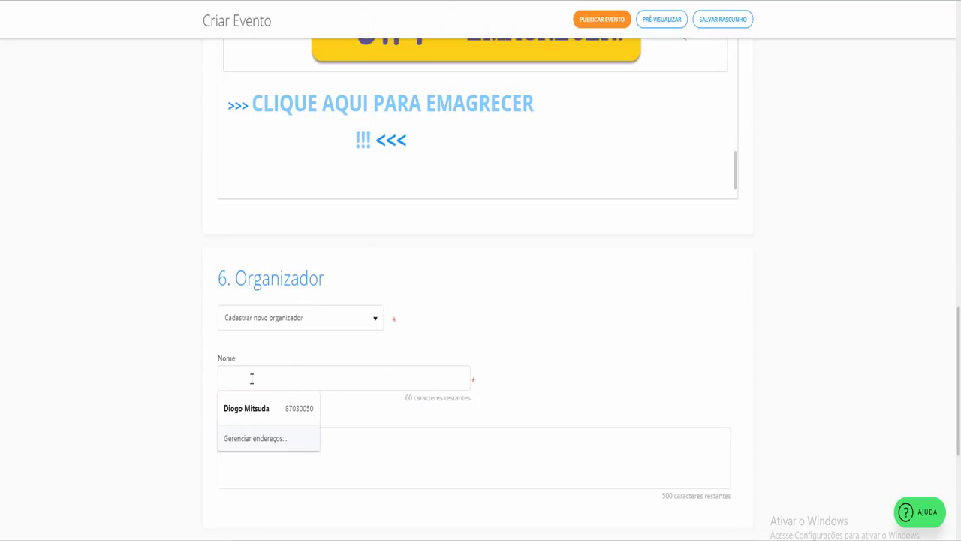
type("@")
key("BackSpace")
type("21 Dias")
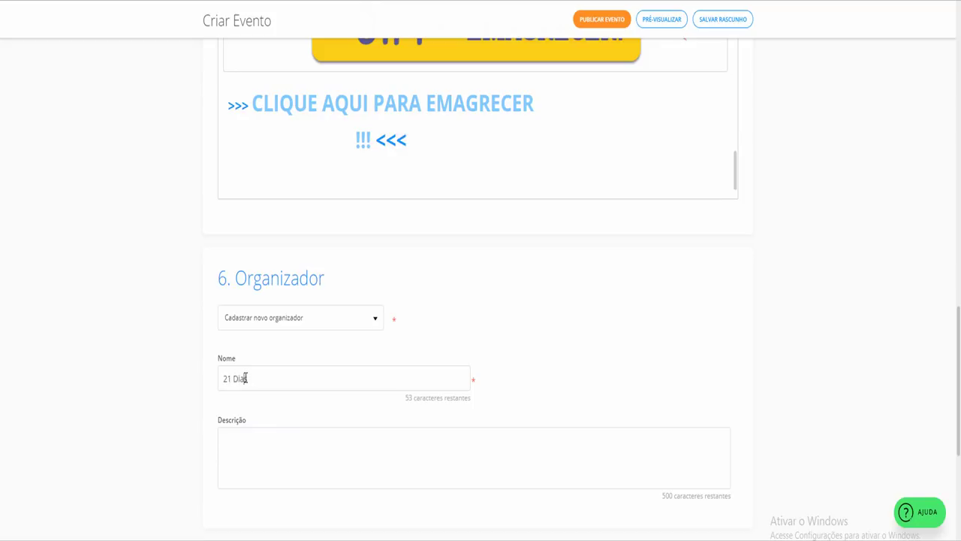
scroll(247, 377, "down", 2)
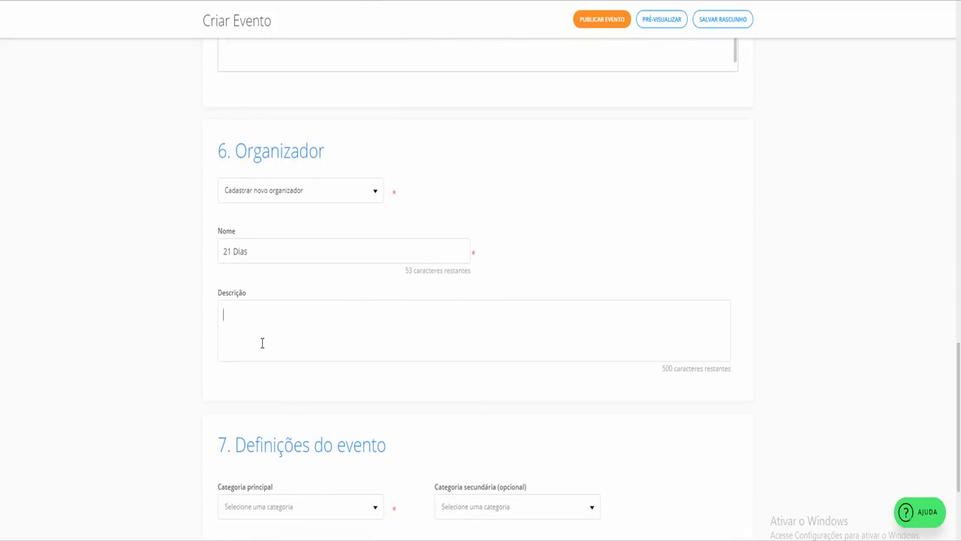
type("Programa para emagrecimento")
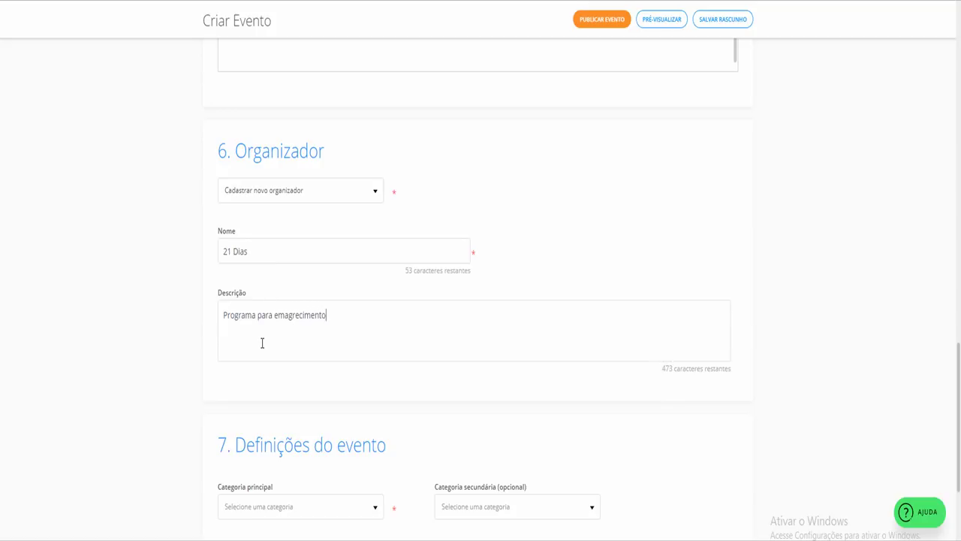
scroll(262, 343, "down", 3)
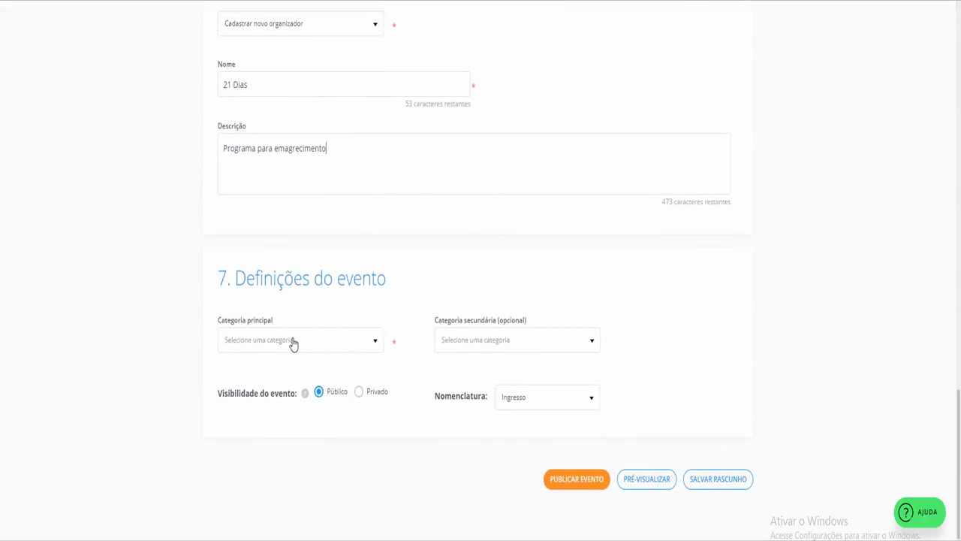
Set both categories to Curso, workshop, name tickets Inscrição, and publish the event
left_click(293, 342)
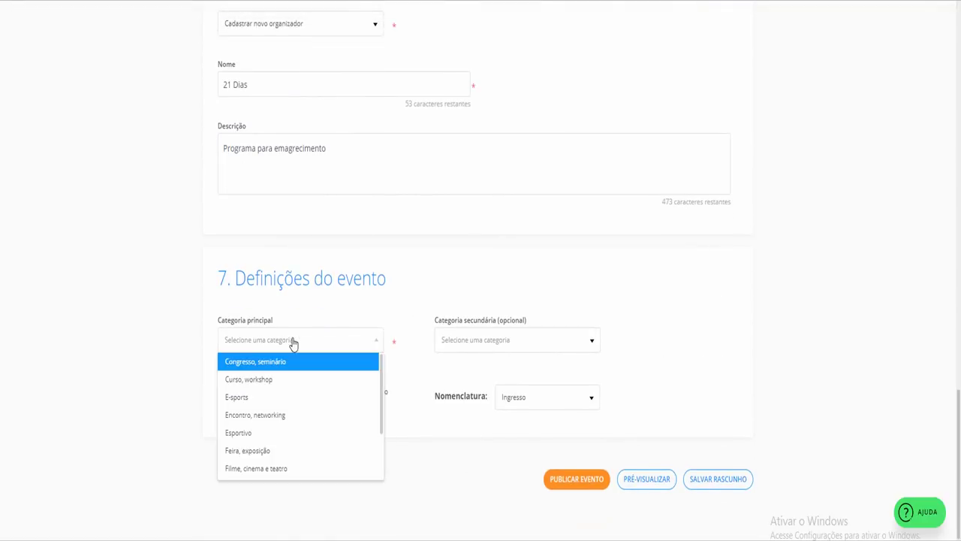
left_click(274, 388)
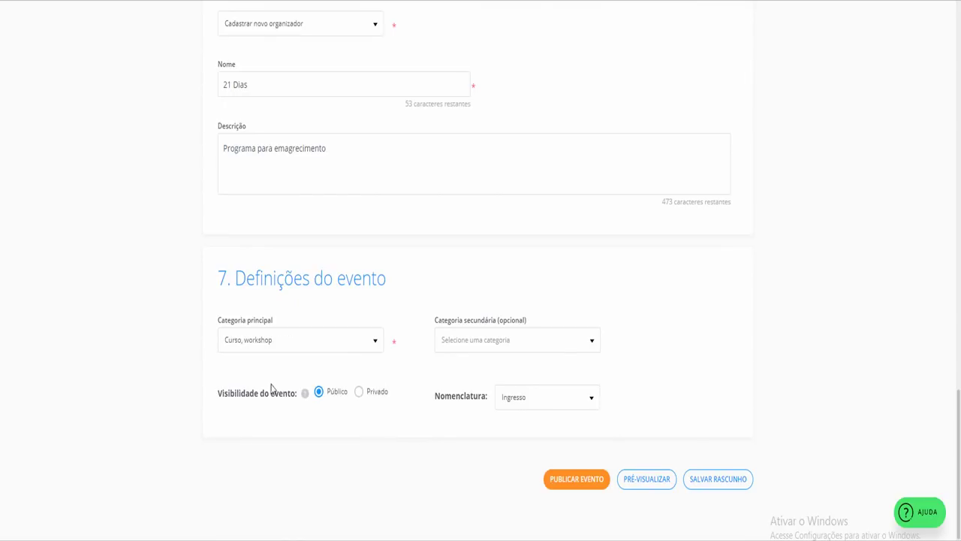
left_click(515, 346)
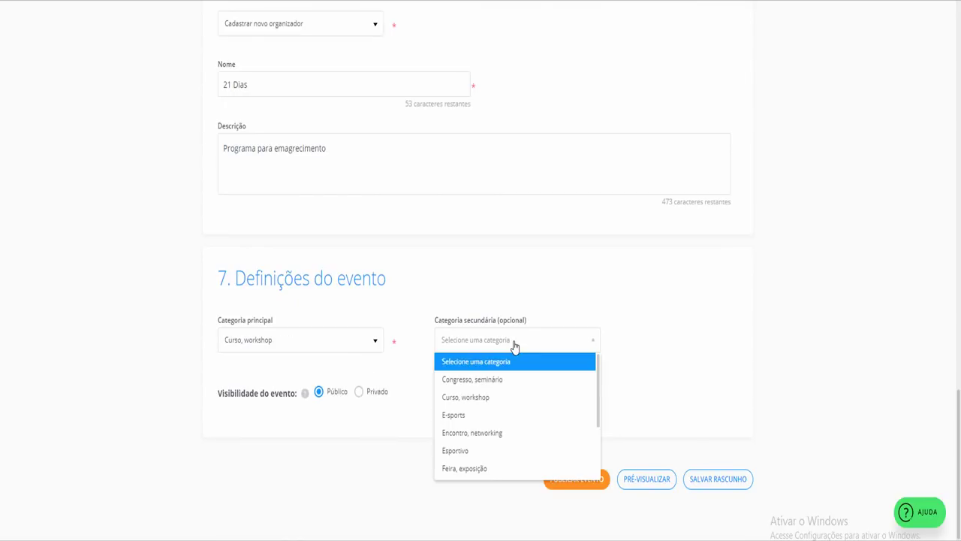
left_click(490, 397)
left_click(590, 399)
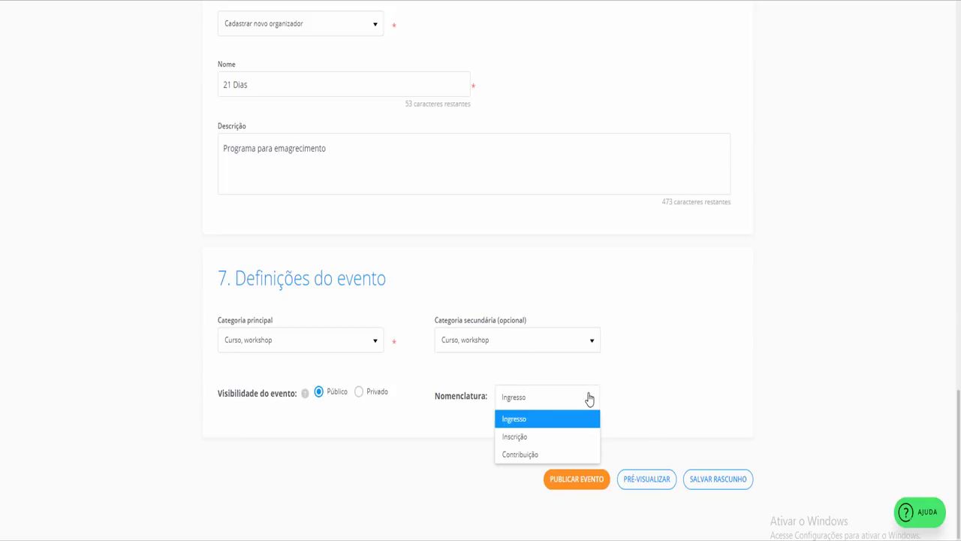
left_click(547, 437)
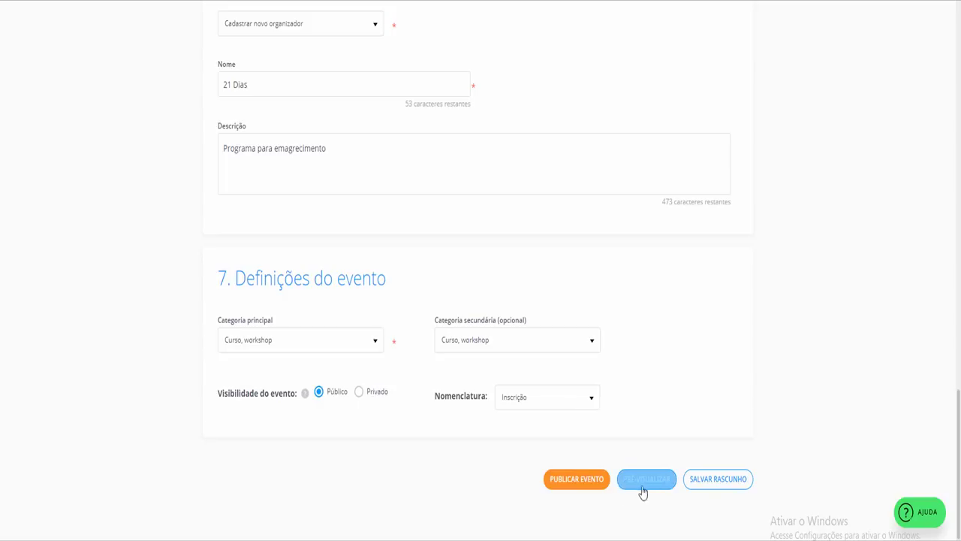
left_click(575, 482)
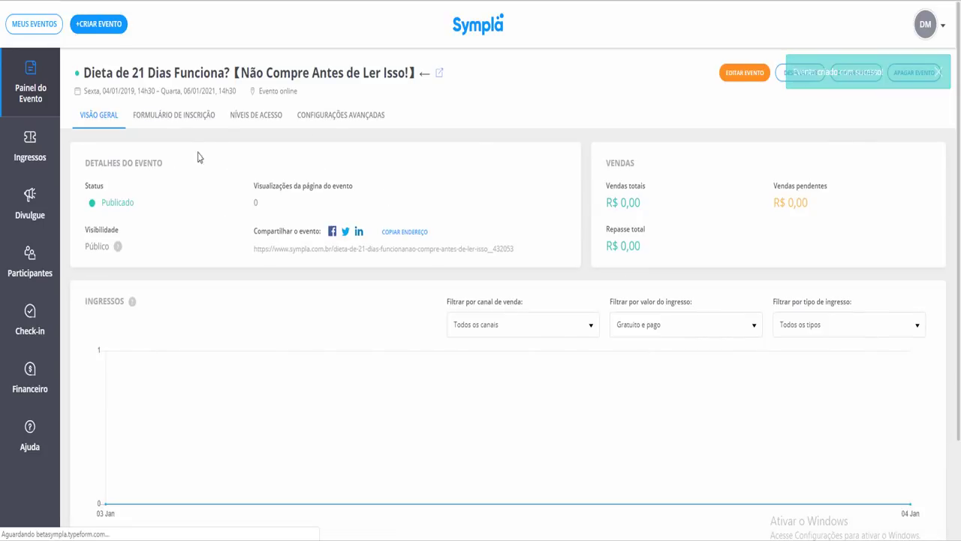
Open the event's public page in a new tab and review its title and description headings
right_click(355, 256)
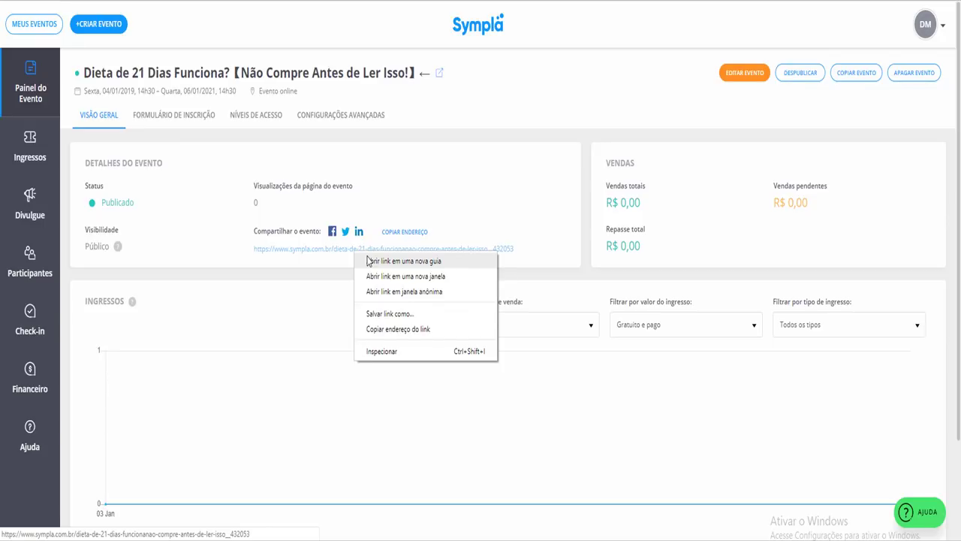
left_click(367, 259)
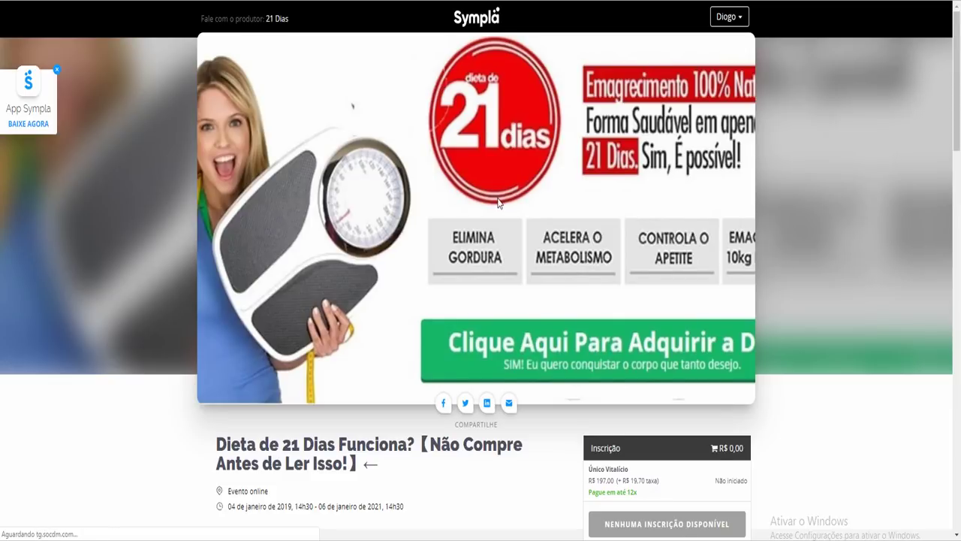
scroll(505, 201, "down", 3)
scroll(386, 219, "down", 2)
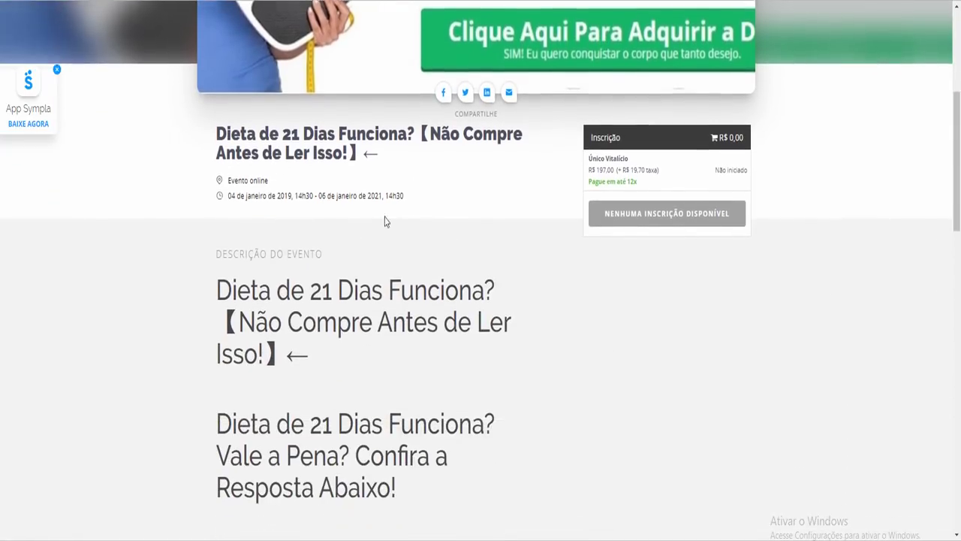
left_click_drag(363, 146, 416, 128)
left_click(423, 132)
left_click_drag(256, 279, 380, 323)
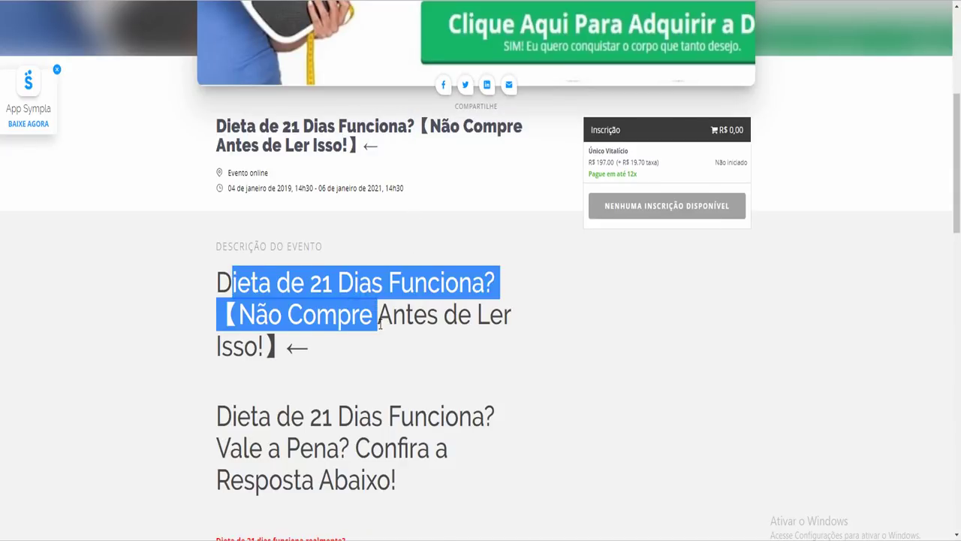
scroll(380, 323, "down", 2)
left_click_drag(303, 289, 468, 337)
left_click(465, 335)
Scroll through the rest of the public page, including the Nota paragraph, then close it
scroll(466, 335, "down", 4)
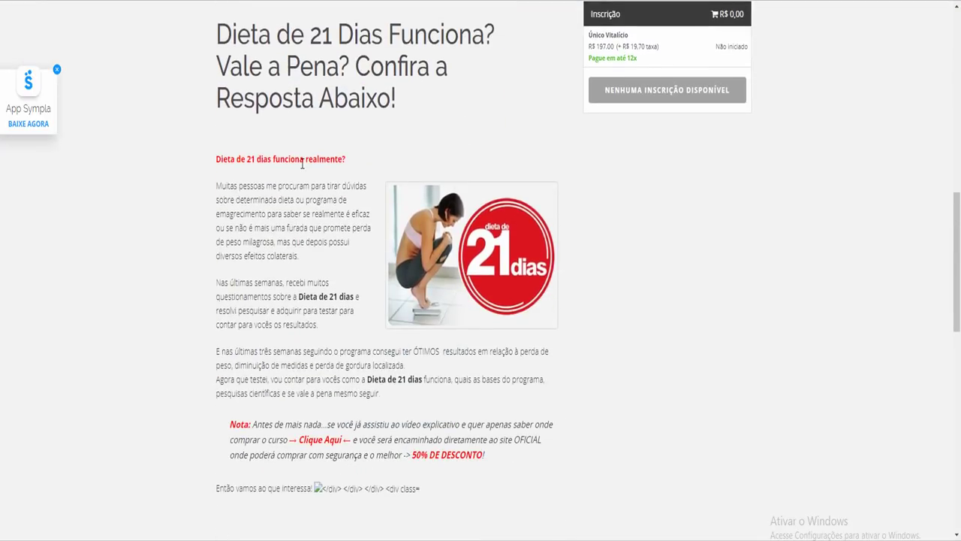
scroll(301, 128, "down", 6)
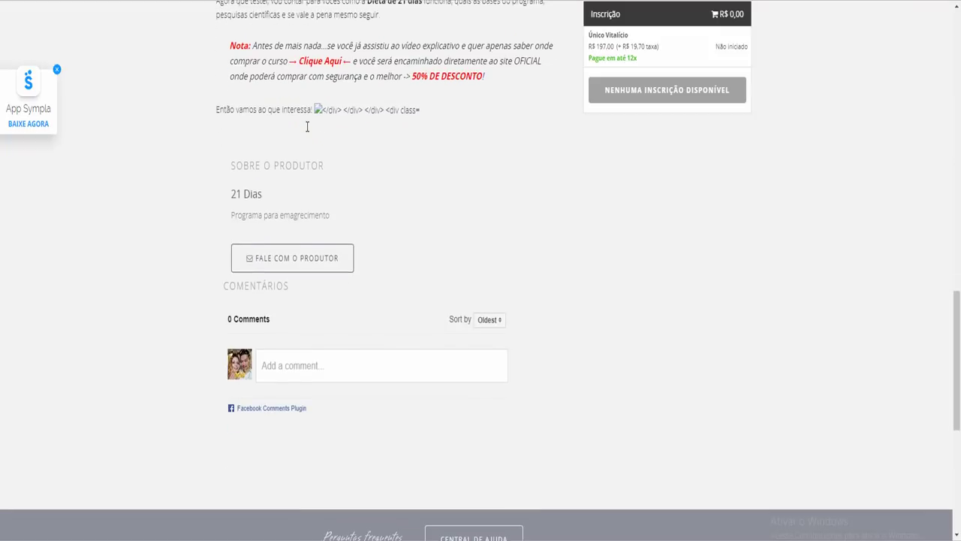
scroll(307, 131, "up", 5)
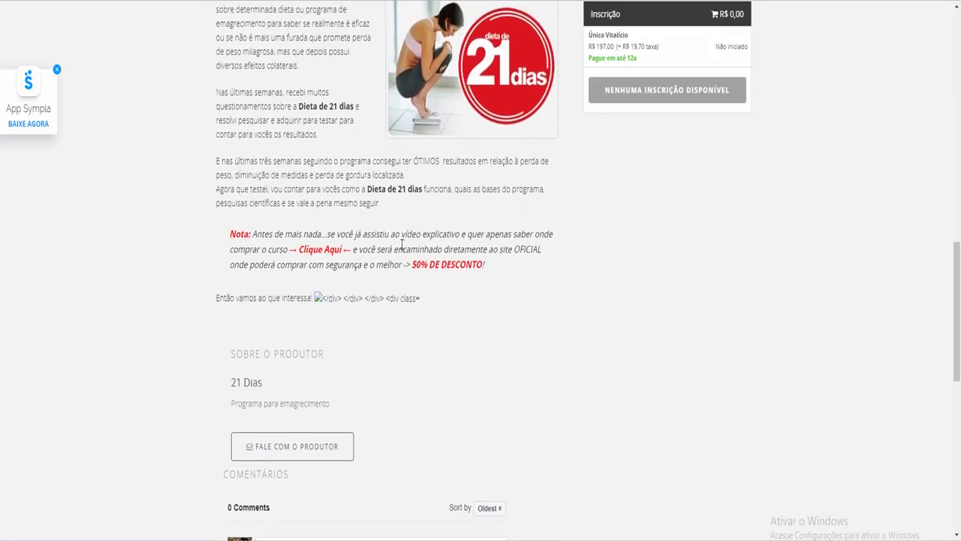
scroll(430, 218, "down", 8)
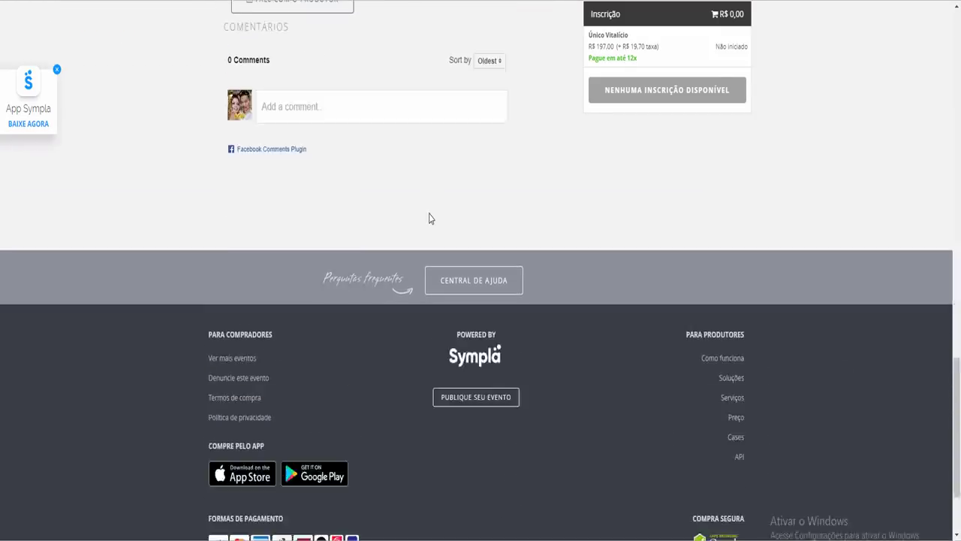
scroll(429, 218, "up", 5)
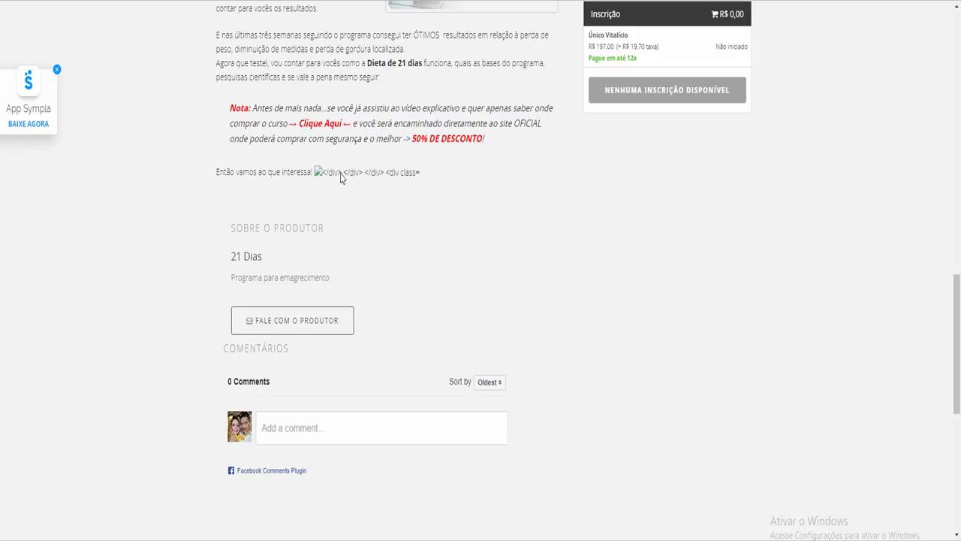
scroll(362, 180, "up", 2)
left_click_drag(315, 166, 350, 134)
left_click(350, 140)
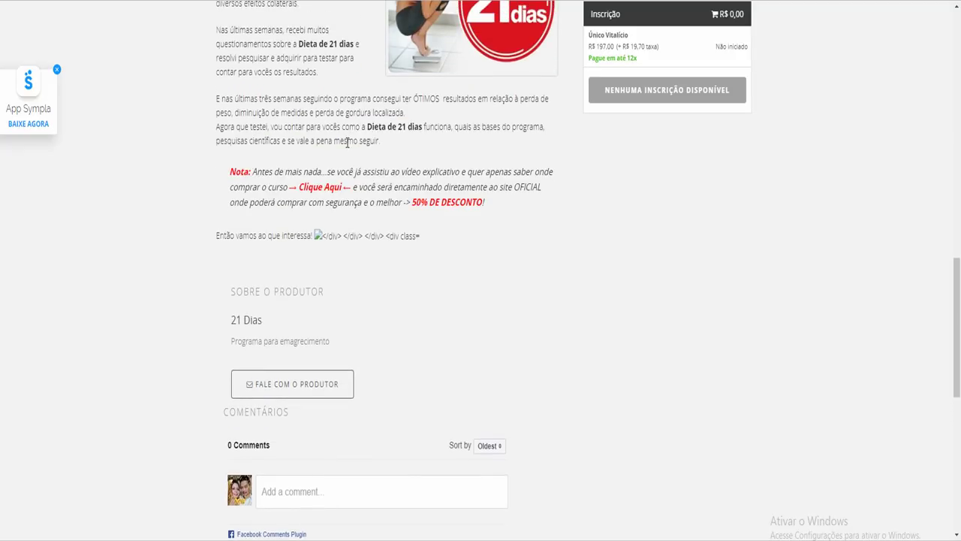
scroll(353, 218, "up", 2)
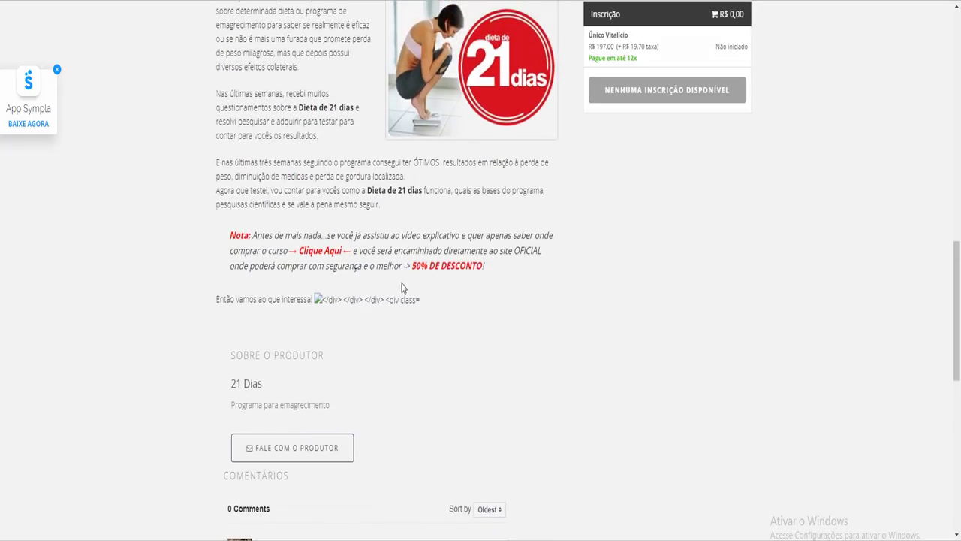
key("ctrl+w")
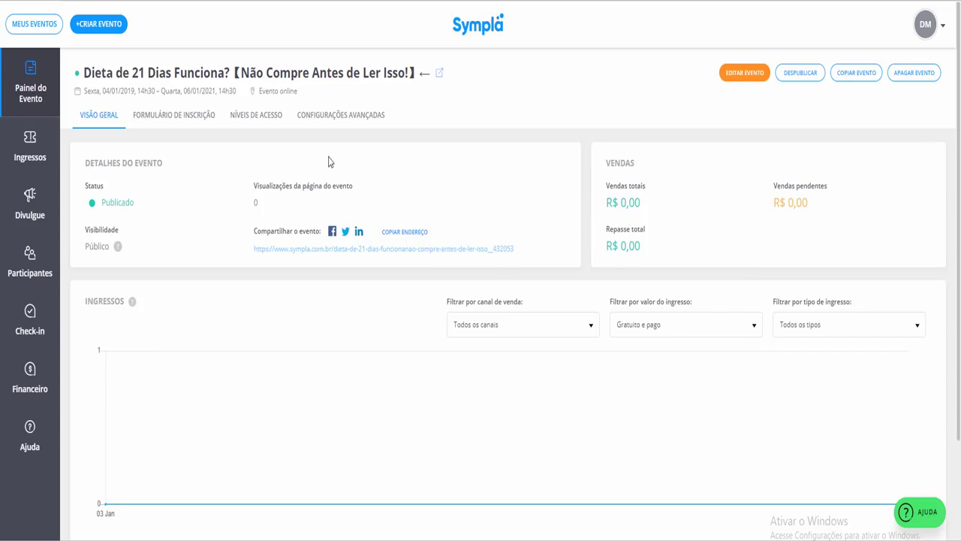
Open the event for editing and scroll down to the end of its description
left_click(739, 75)
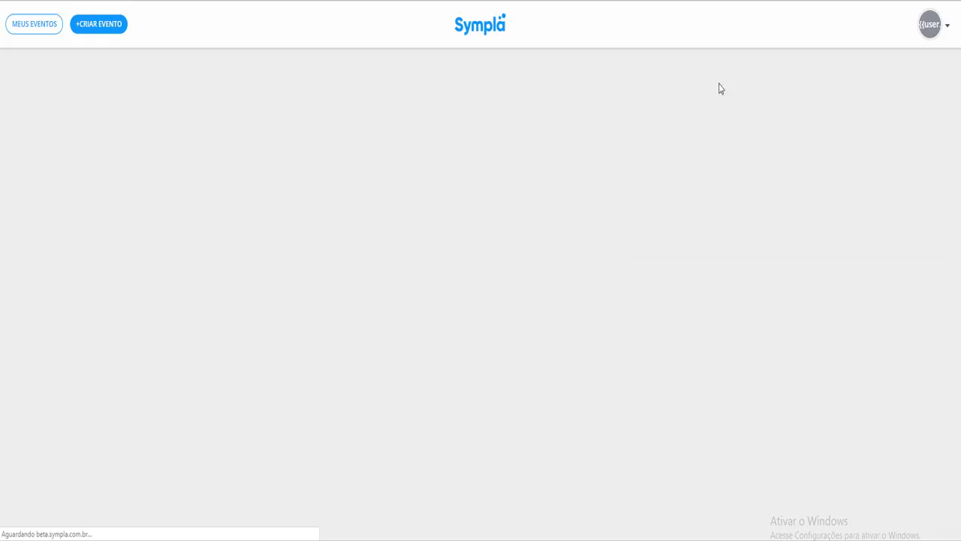
scroll(615, 240, "down", 3)
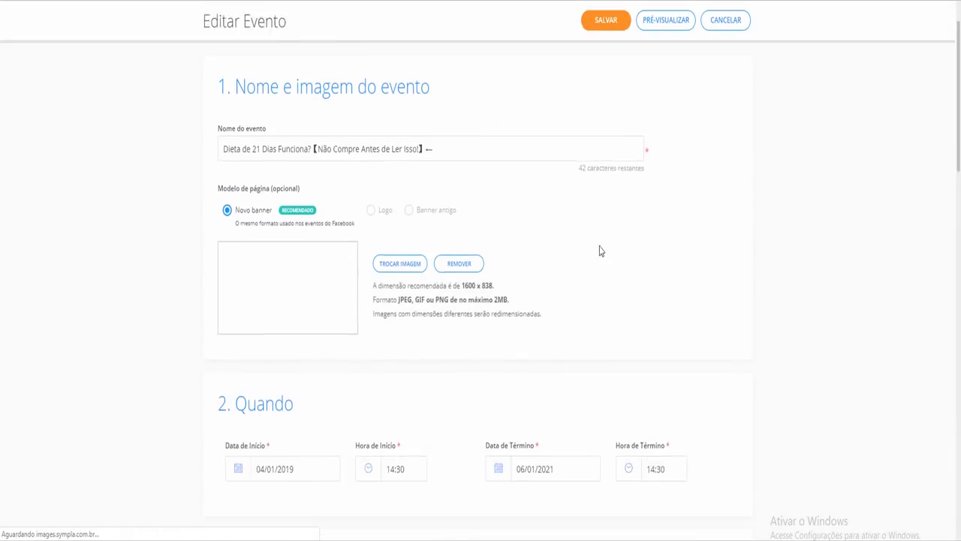
scroll(357, 288, "down", 12)
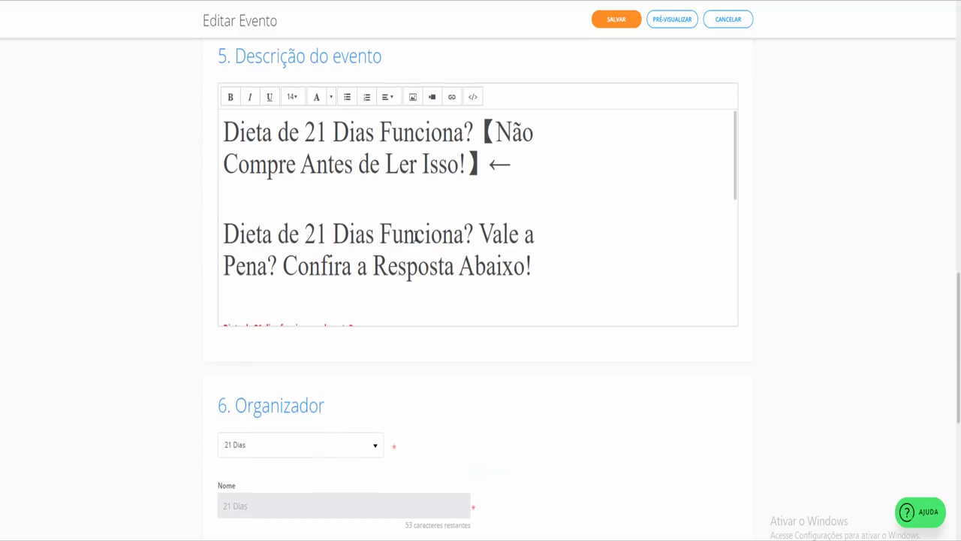
scroll(671, 196, "down", 4)
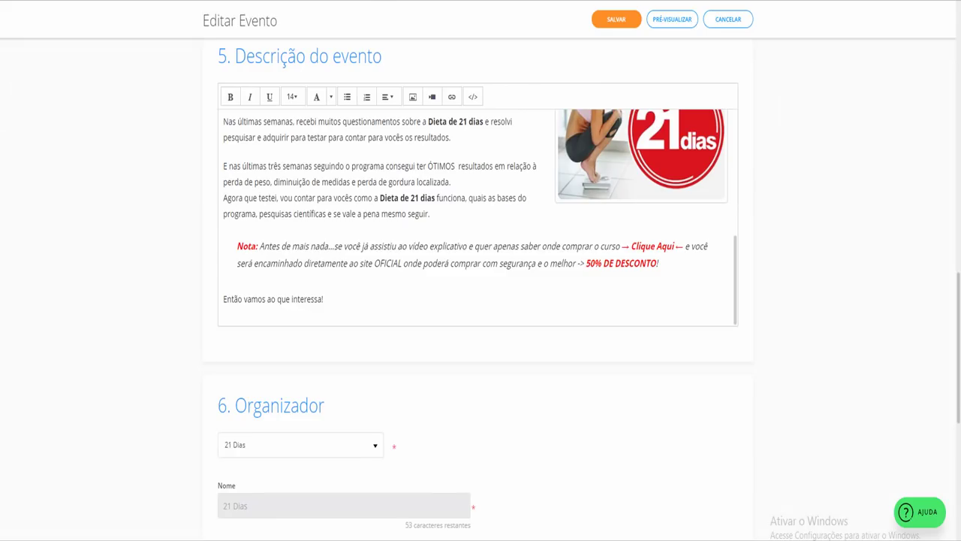
key("ctrl+Tab")
scroll(397, 99, "up", 2)
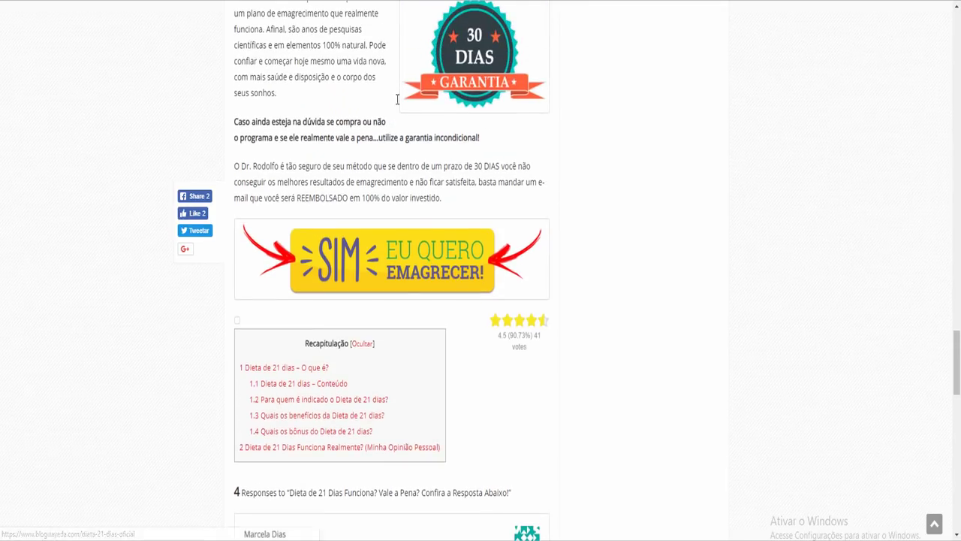
key("ctrl+Tab")
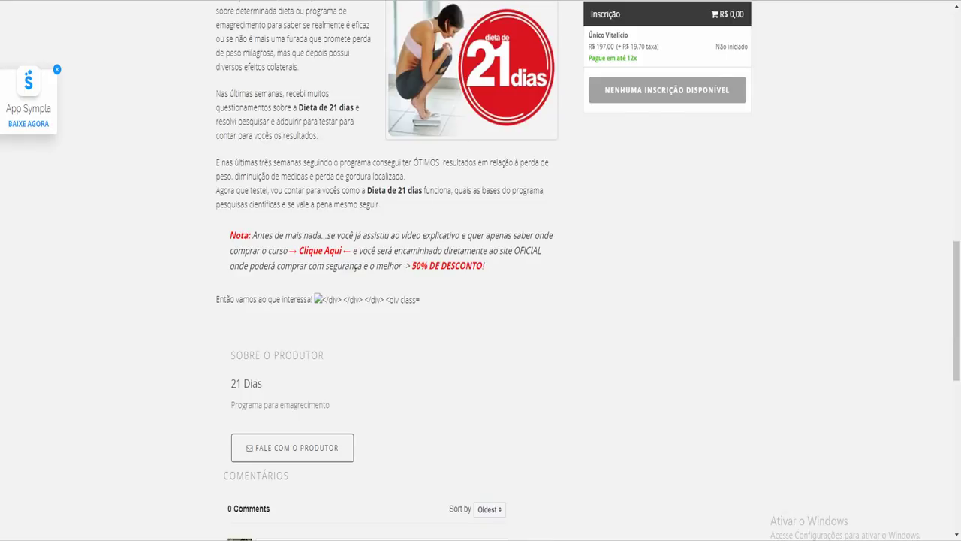
key("ctrl+Tab")
Select the line 'Então vamos ao que interessa!' and fetch the Hotmart sales-page link
left_click_drag(343, 301, 223, 298)
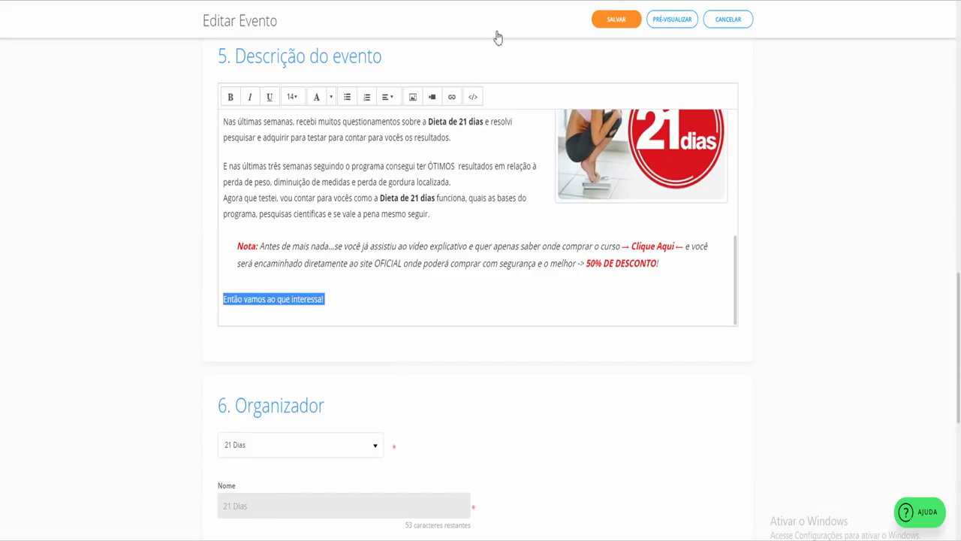
key("ctrl+Tab")
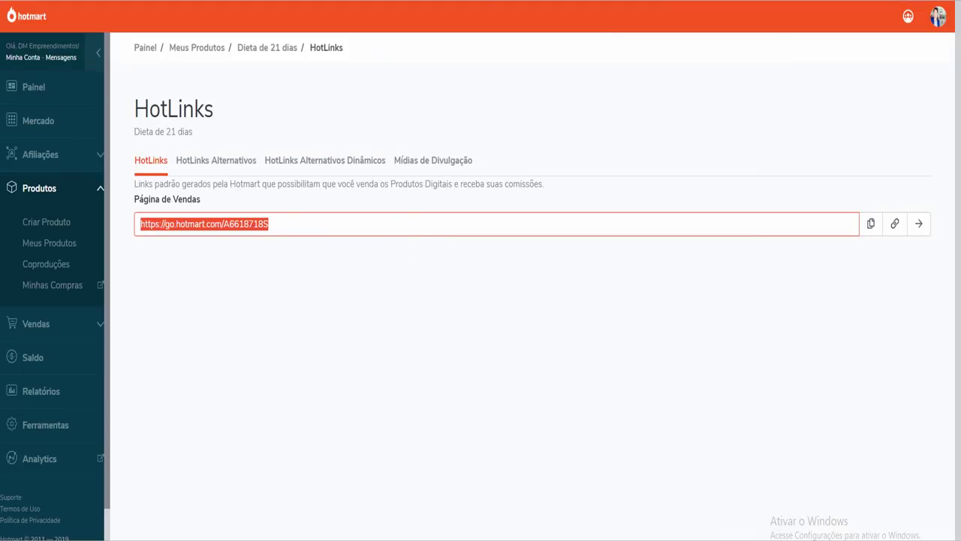
key("ctrl+Tab")
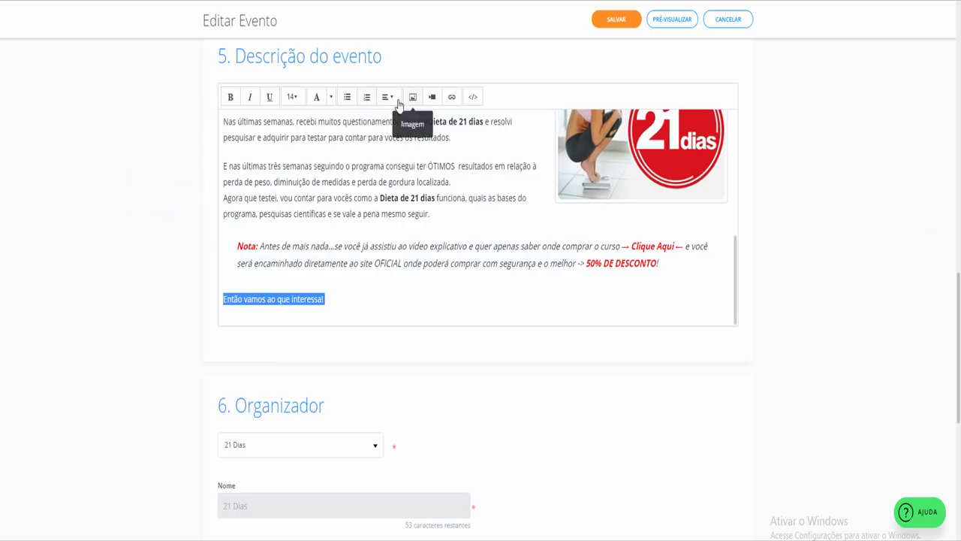
Link the selected line to the pasted Hotmart sales-page URL, opening in a new window
left_click(451, 96)
triple_click(455, 103)
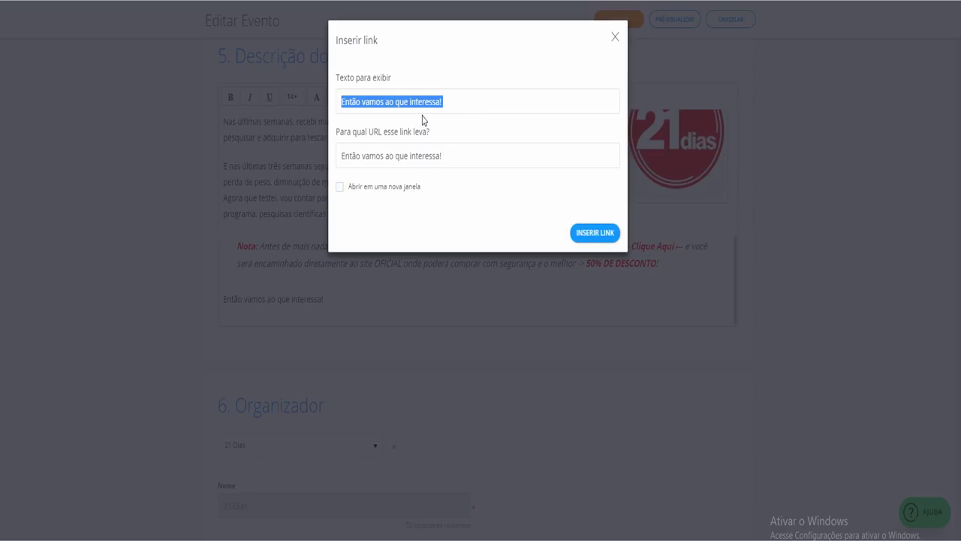
triple_click(460, 160)
type("https://go.hotmart.com/A66187185")
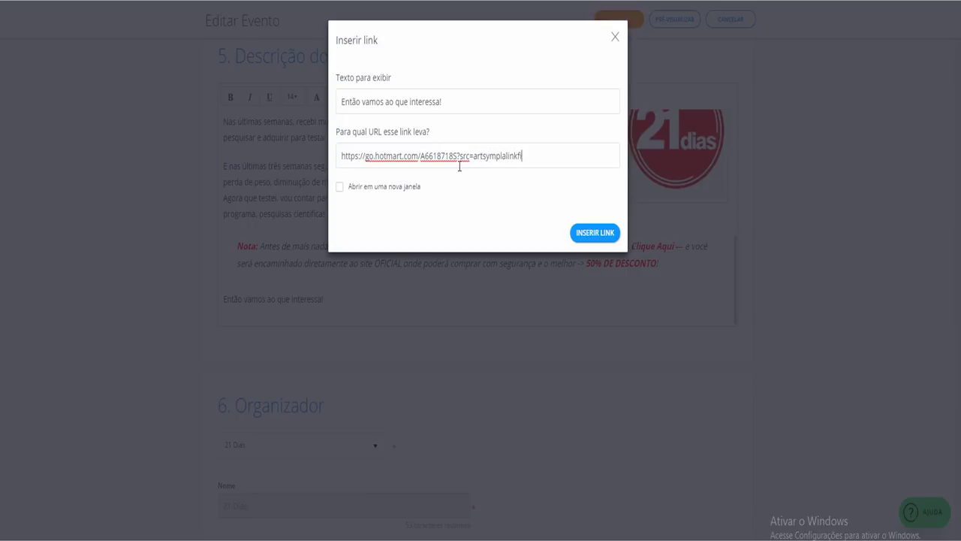
left_click(413, 186)
left_click(593, 232)
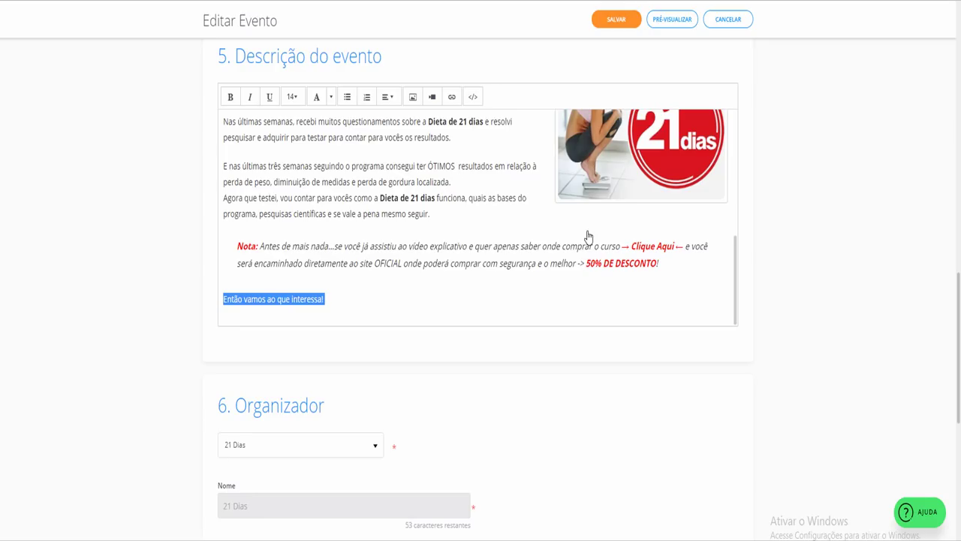
Make the line bold at font size 36 and append 'CLIQUE AQUI'
left_click(230, 97)
left_click(291, 96)
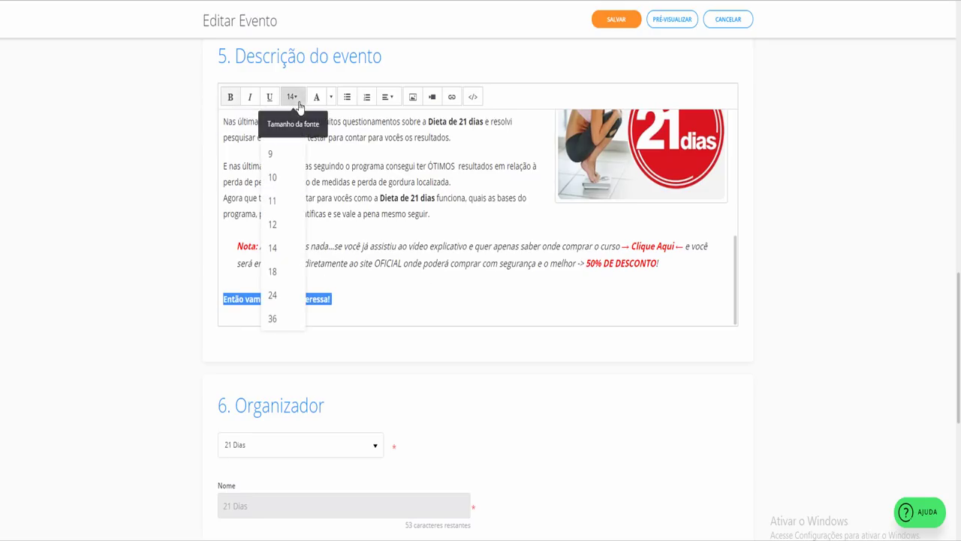
left_click(273, 319)
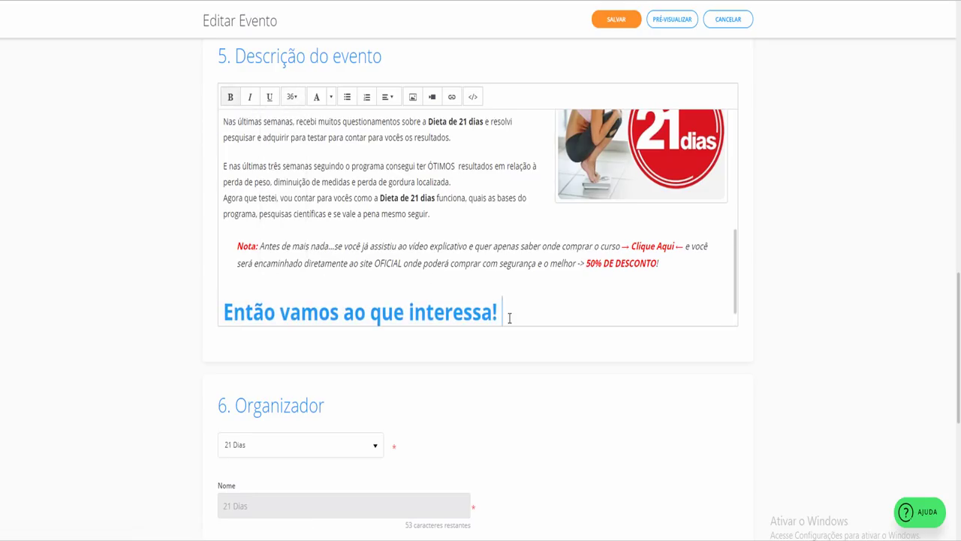
left_click(538, 296)
type("CLIQUE AQU")
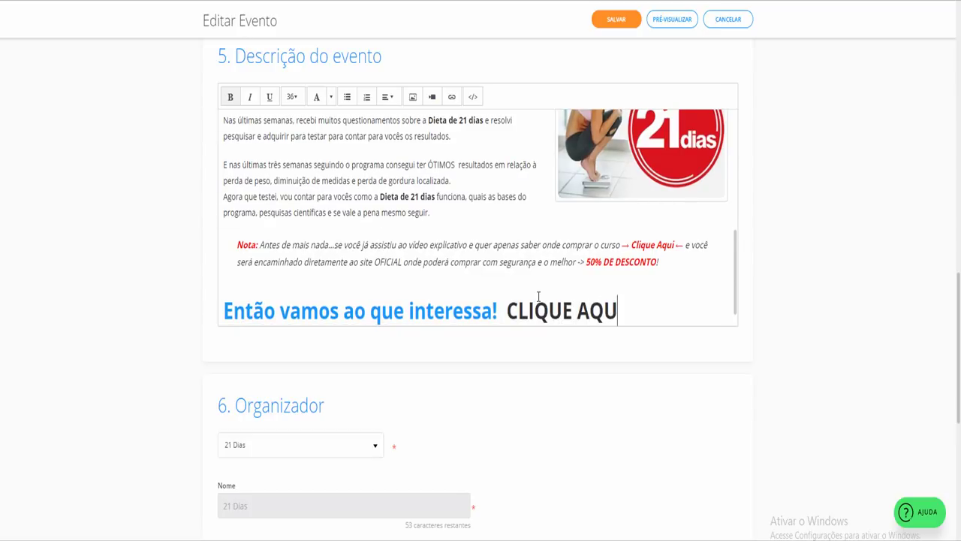
type("I")
Reapply the Hotmart link to the 'Então vamos ao que interessa!' text
left_click_drag(500, 311, 224, 317)
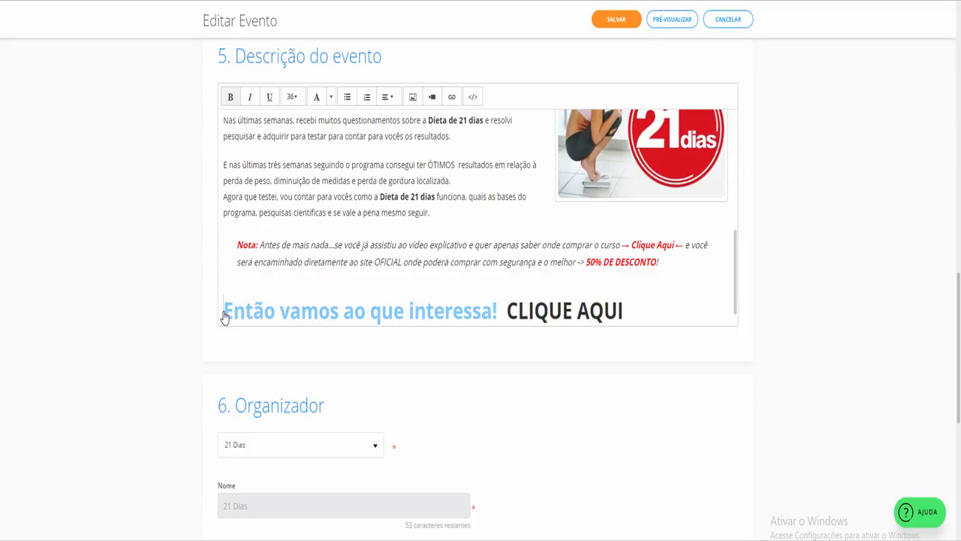
left_click(301, 314)
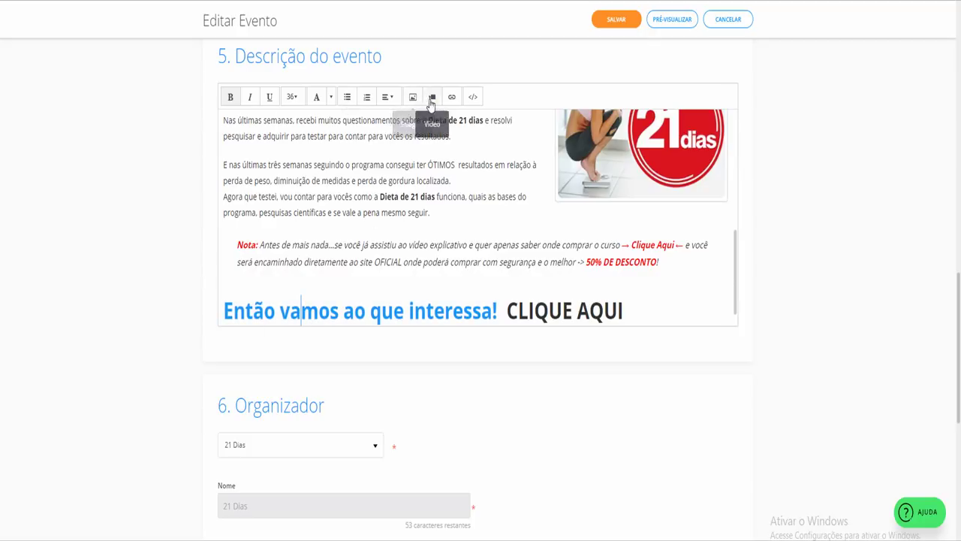
left_click(451, 96)
type("https://go.hotmart.com/A6618718S?src=artsymplalinkfinal")
triple_click(517, 156)
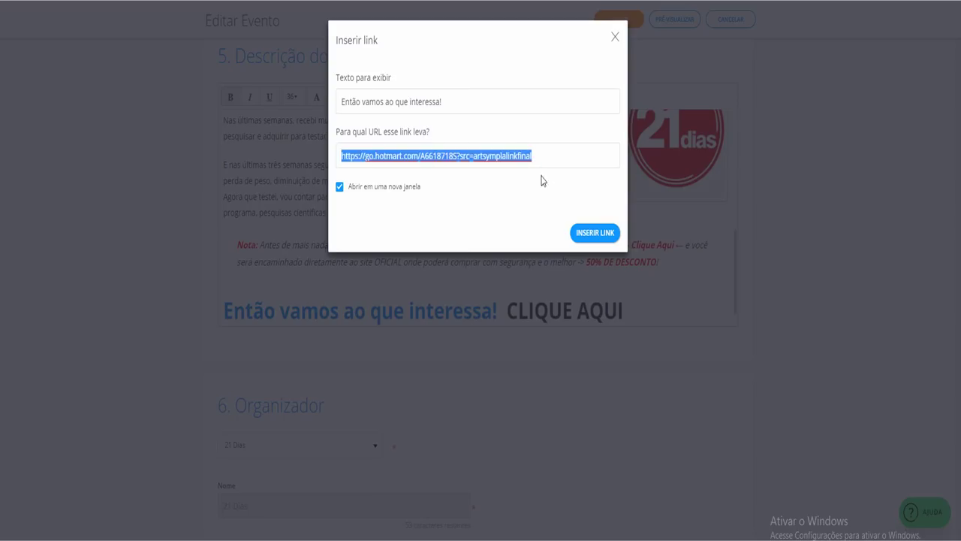
left_click(595, 233)
Extend the Hotmart link to the whole heading, including CLIQUE AQUI
scroll(616, 315, "down", 1)
left_click_drag(622, 297, 228, 297)
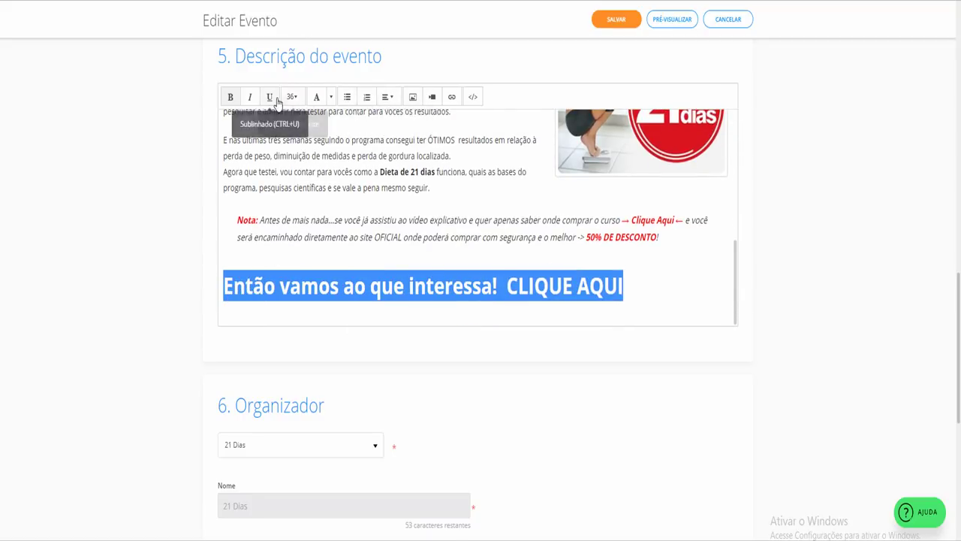
left_click(452, 97)
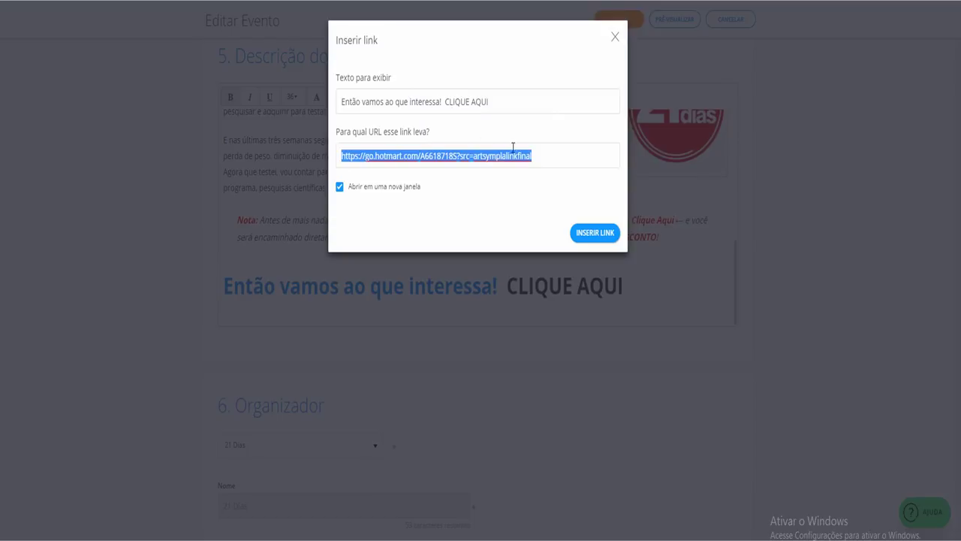
left_click(552, 164)
left_click(593, 233)
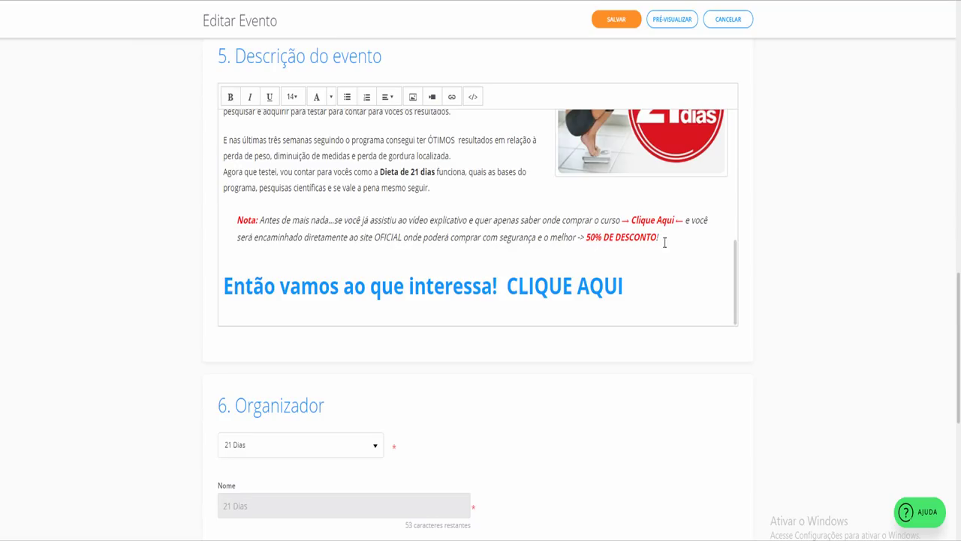
Center the heading line and save the event changes
left_click(644, 287)
left_click(387, 96)
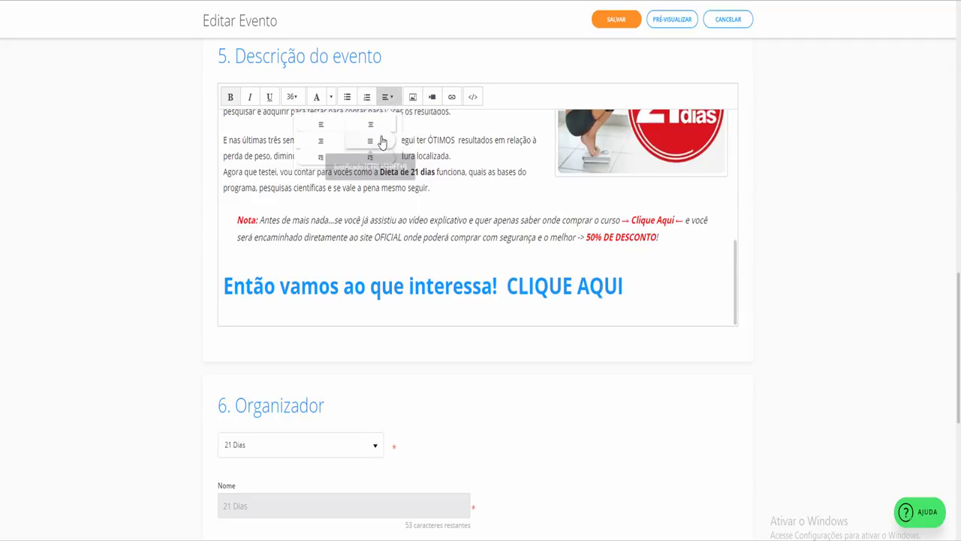
left_click(384, 137)
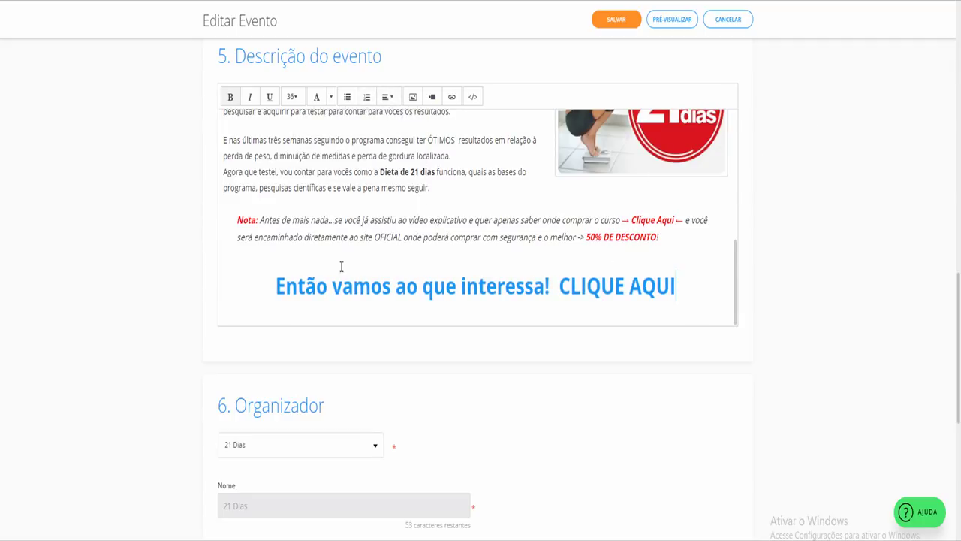
scroll(622, 210, "up", 10)
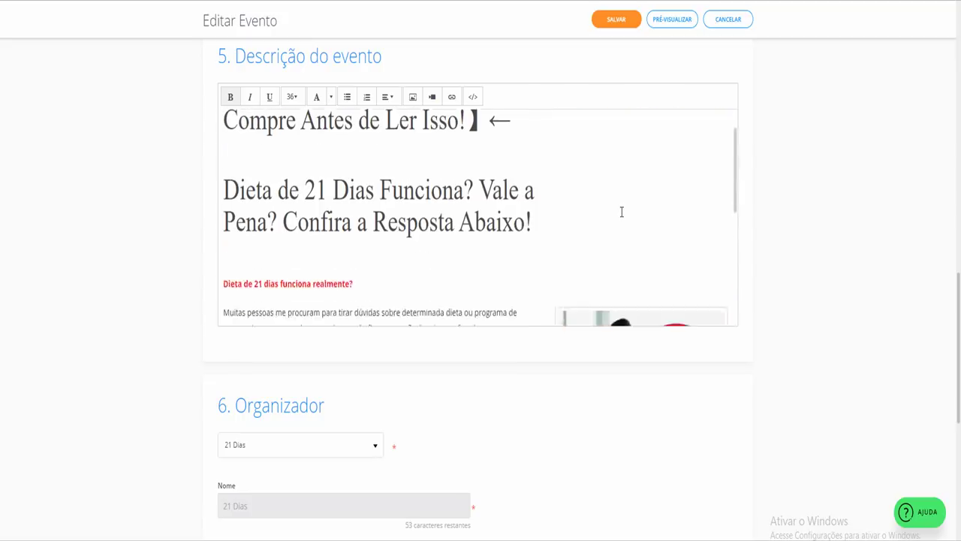
scroll(623, 223, "down", 10)
left_click(626, 22)
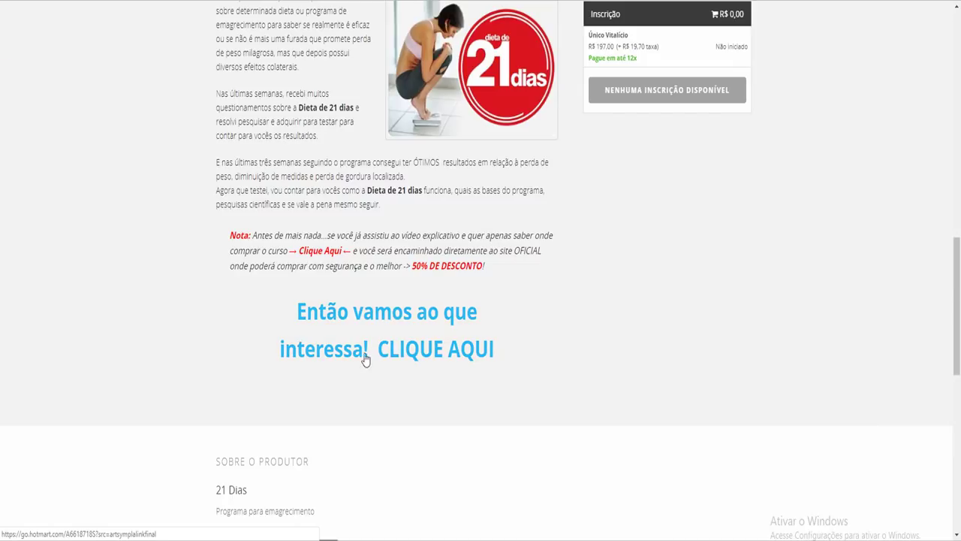
Check the published page's centered CLIQUE AQUI link, then return to the course lesson
scroll(435, 350, "up", 15)
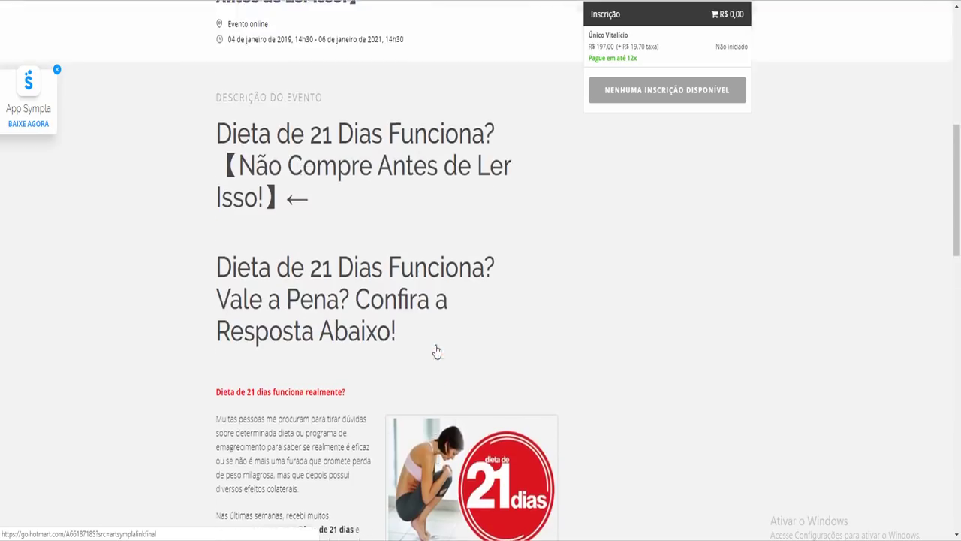
scroll(435, 349, "down", 7)
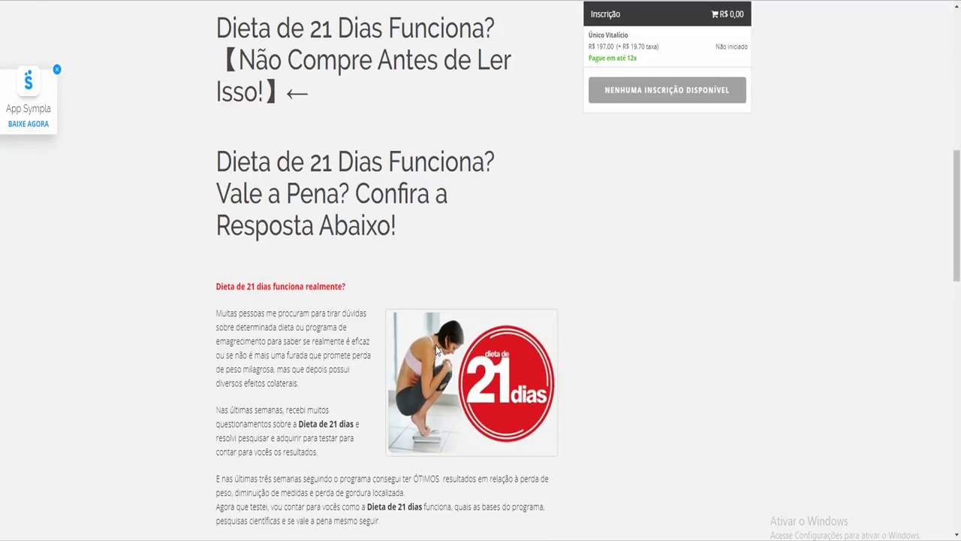
scroll(437, 350, "down", 3)
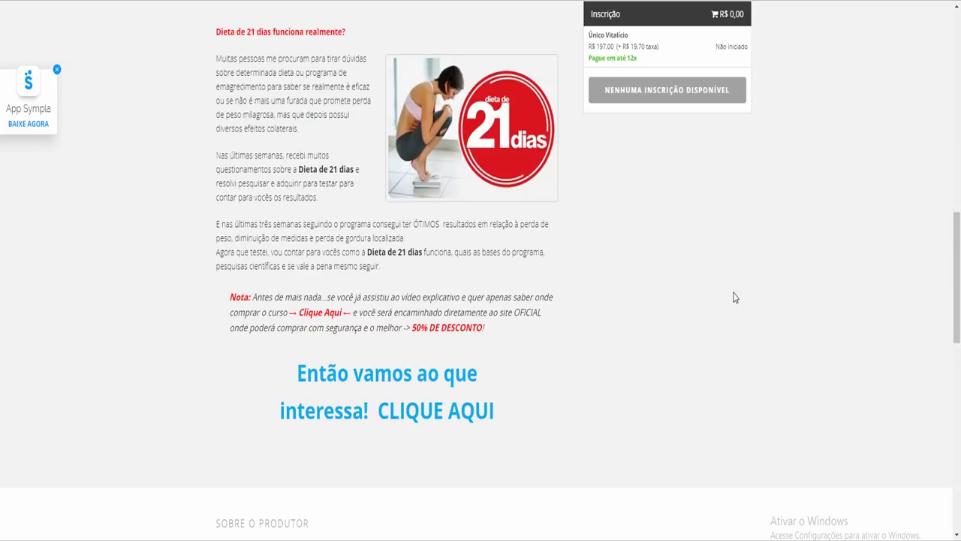
key("ctrl+Tab")
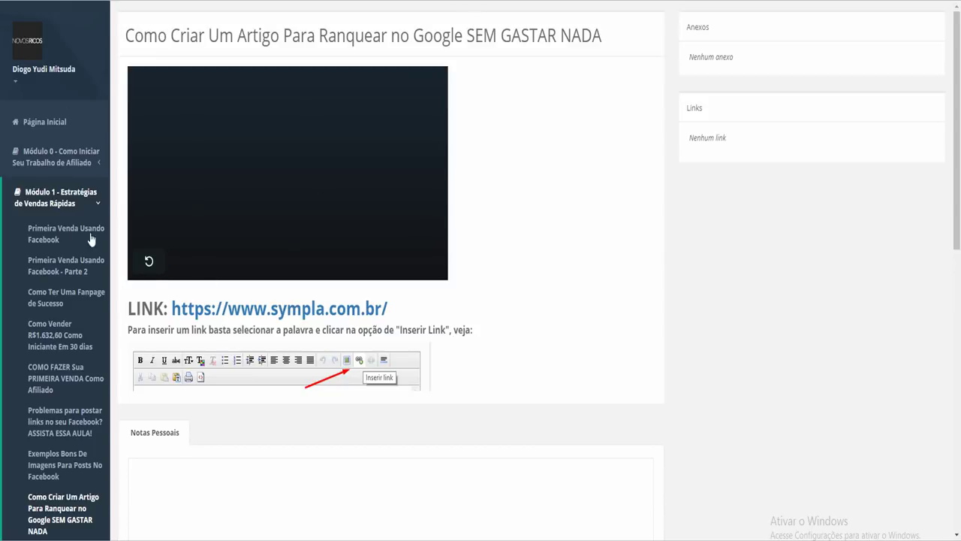
scroll(65, 275, "down", 8)
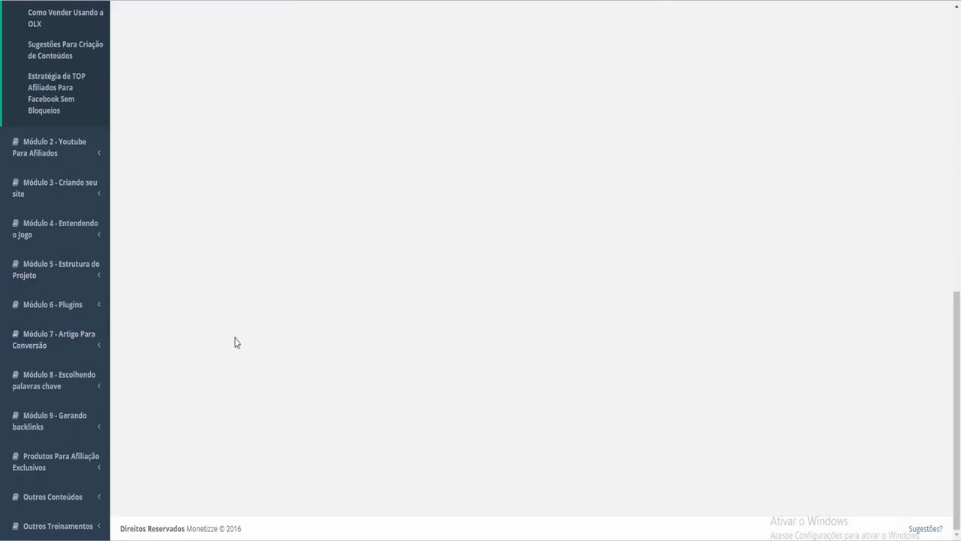
scroll(236, 341, "up", 10)
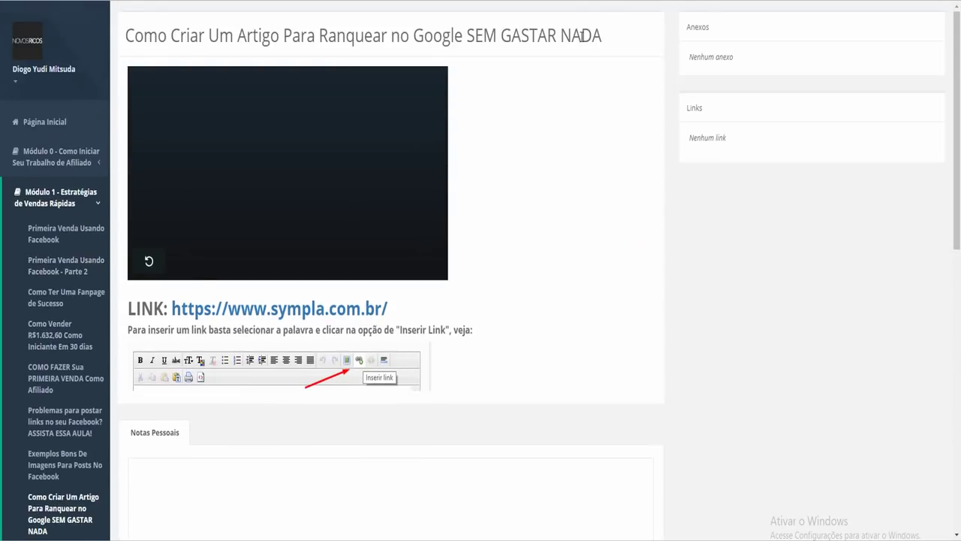